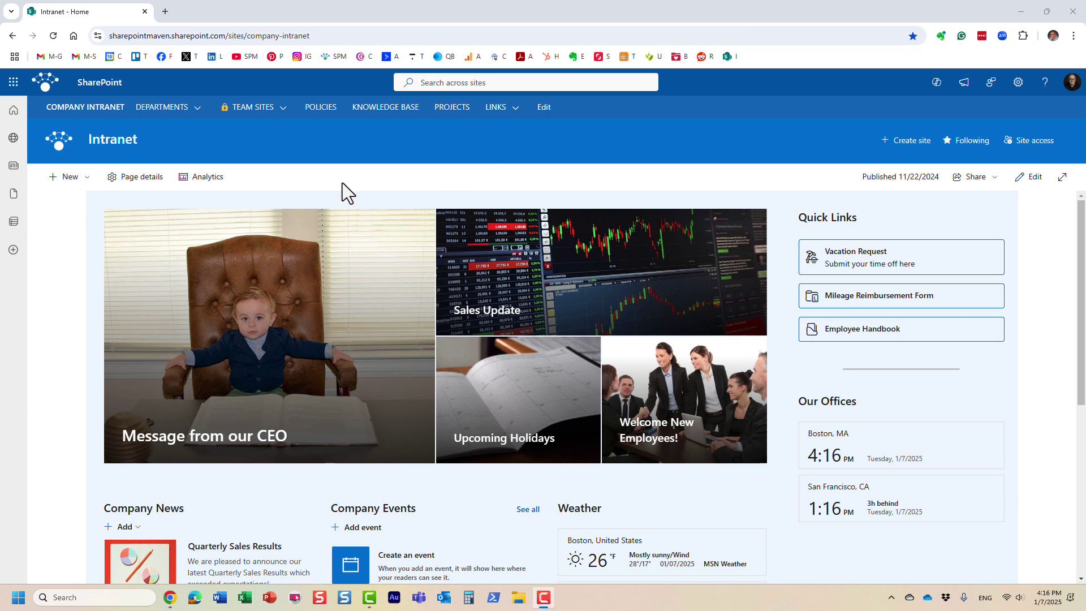
# Open the Microsoft 365 app launcher from the SharePoint Intranet home page.
pyautogui.click(13, 82)
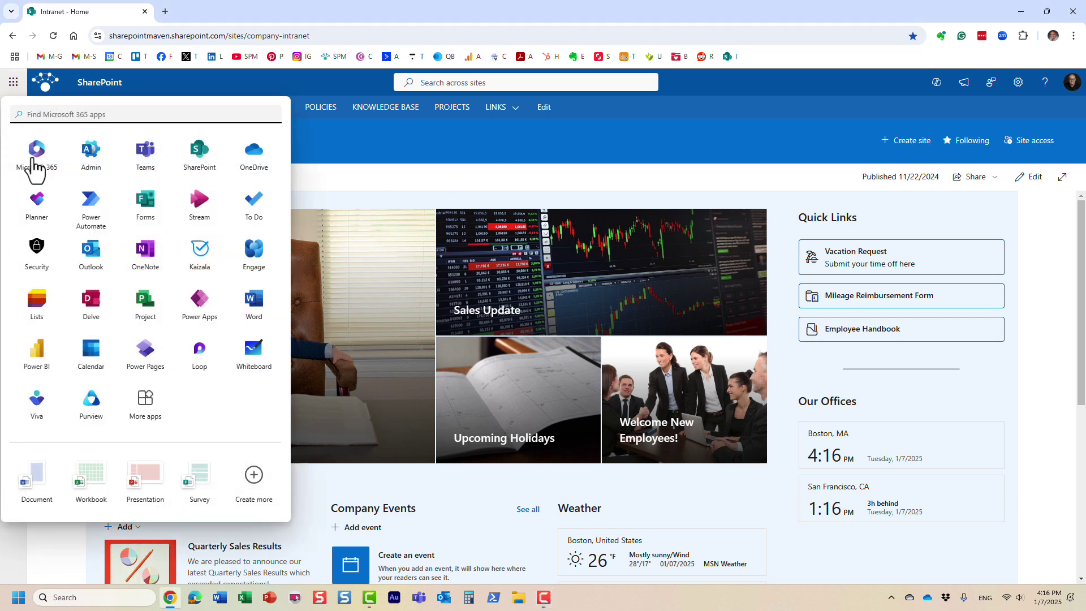
# Open Microsoft Purview and go to Data Lifecycle Management > Policies > Retention policies.
pyautogui.click(88, 403)
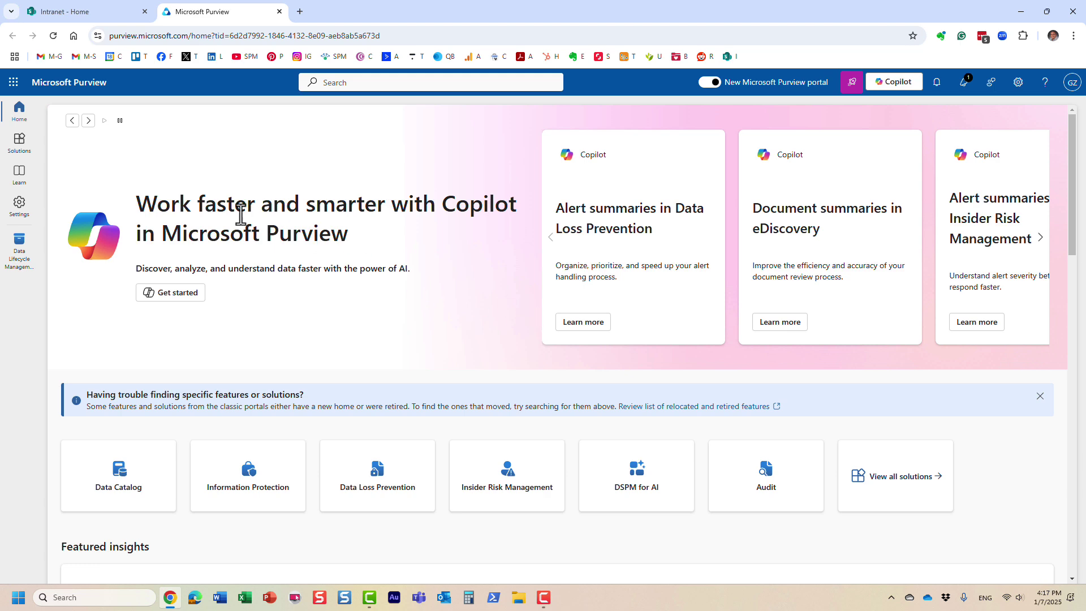
pyautogui.click(23, 147)
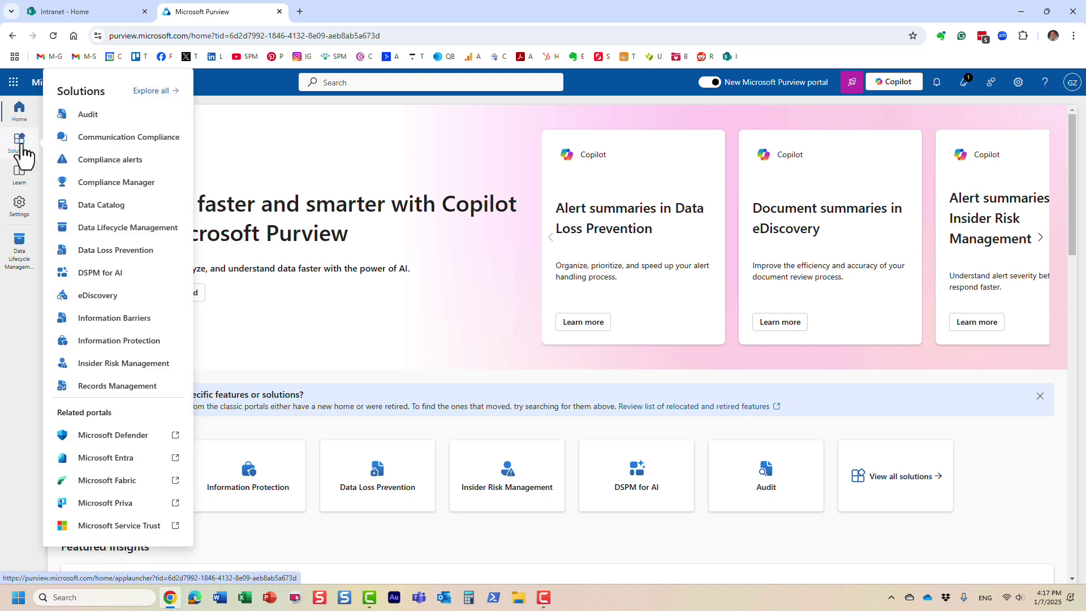
pyautogui.click(137, 228)
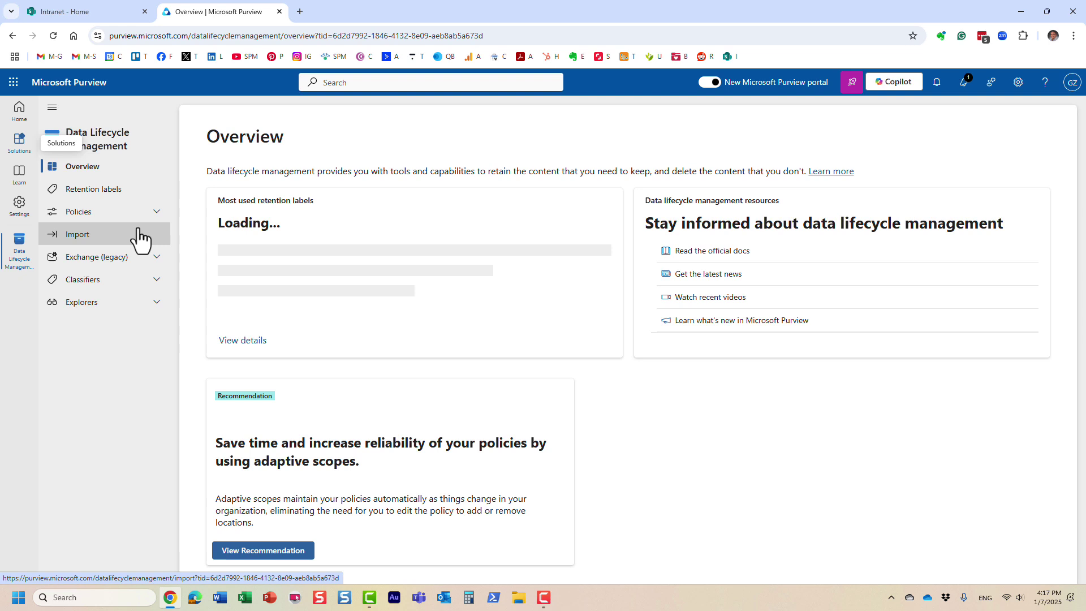
pyautogui.click(89, 218)
pyautogui.click(109, 233)
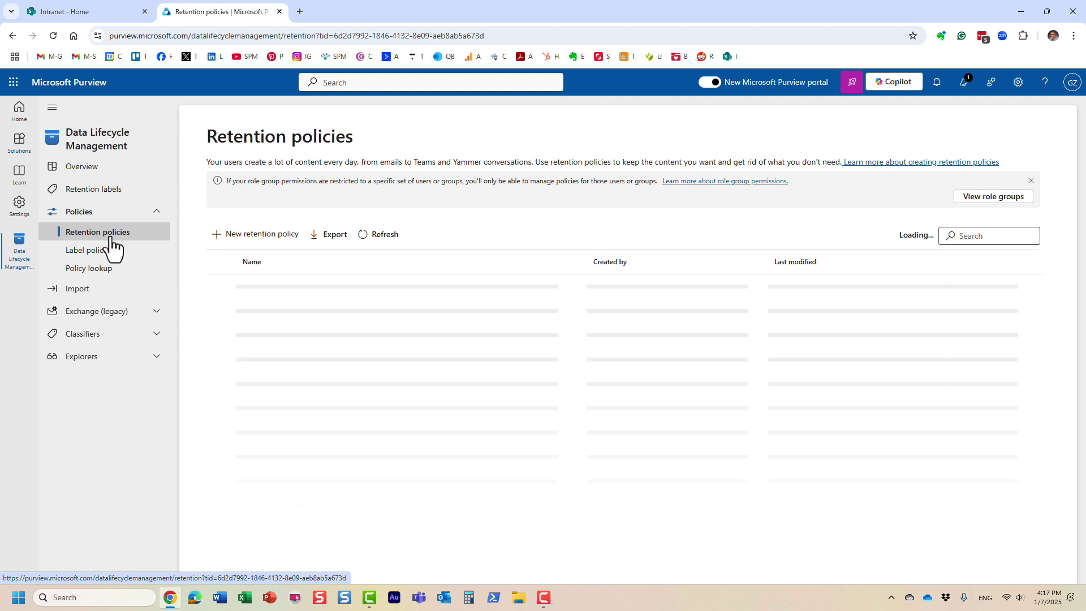
# Start a new retention policy named 'Some p' and continue to Policy Scope.
pyautogui.click(273, 236)
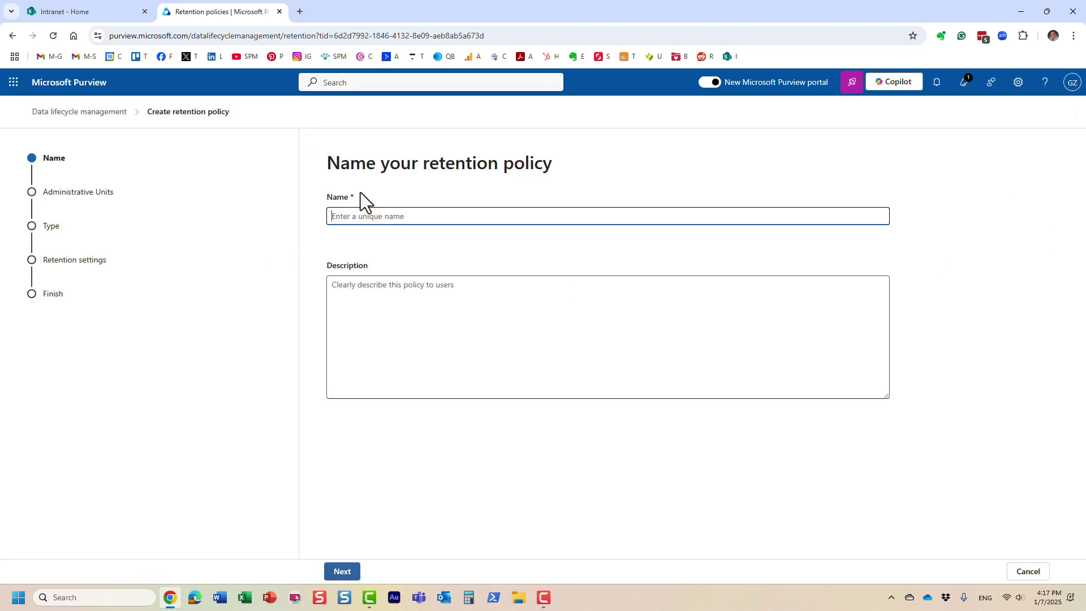
pyautogui.write('Some policy')
pyautogui.click(343, 571)
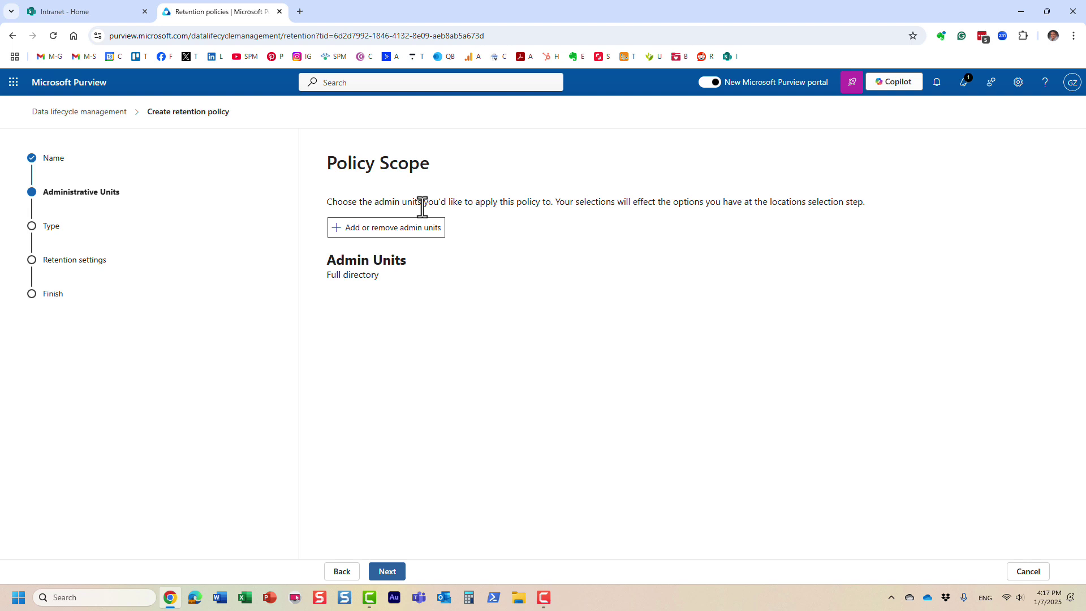
# Open the admin units panel and dismiss it, keeping the scope at Full directory.
pyautogui.click(386, 229)
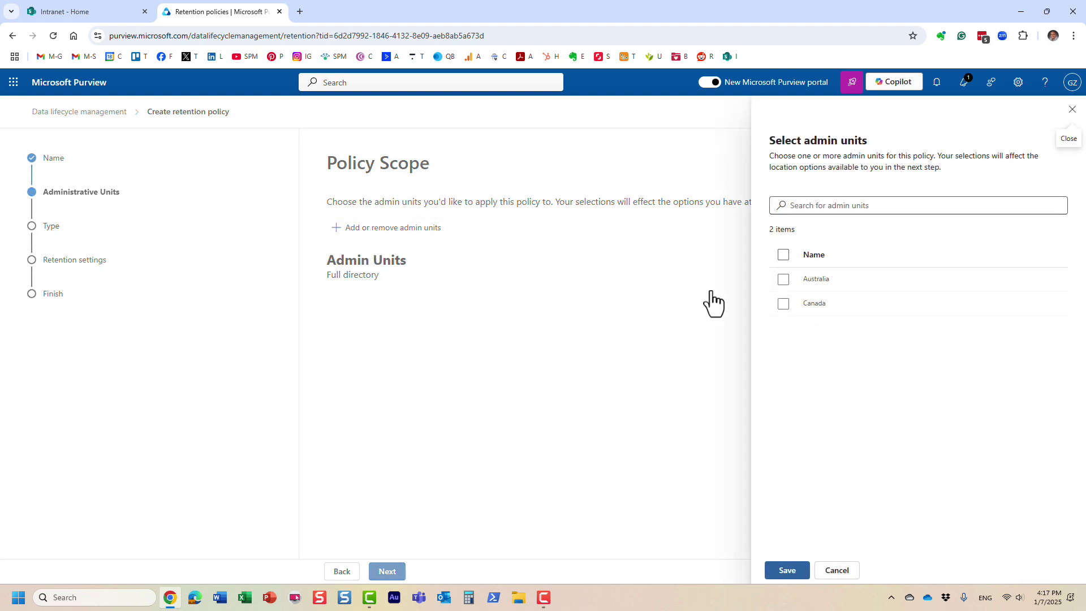
pyautogui.click(1072, 110)
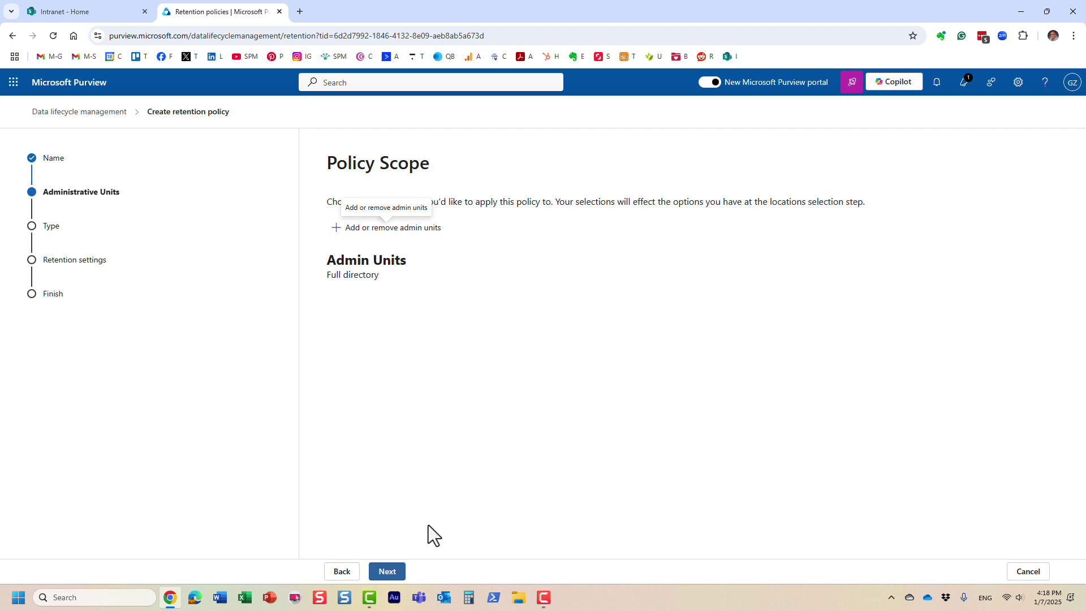
# Choose the Static policy type and continue to the Locations step.
pyautogui.click(391, 573)
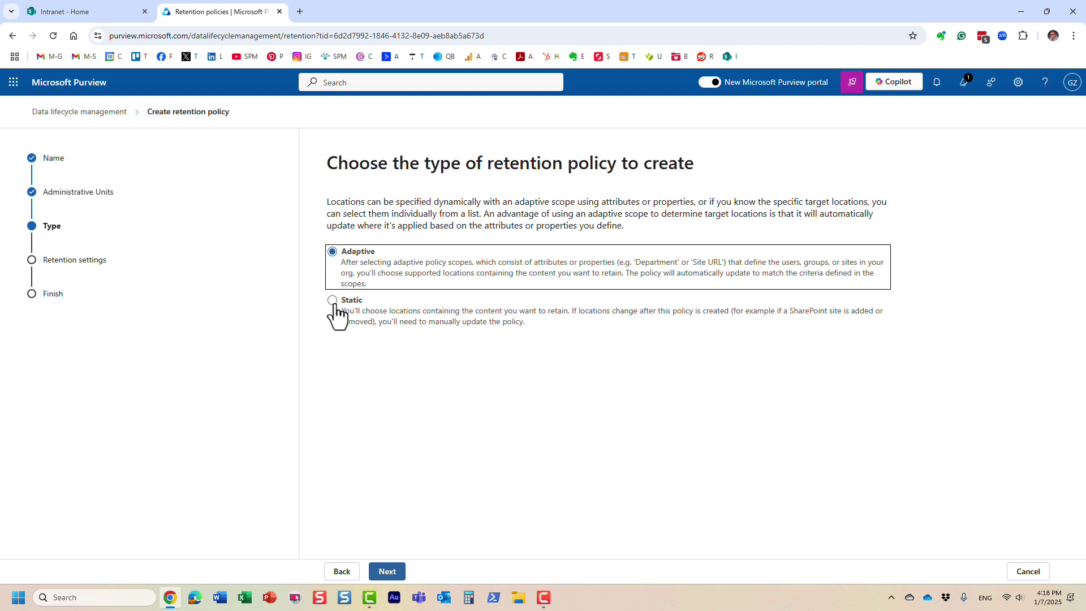
pyautogui.click(334, 305)
pyautogui.click(388, 572)
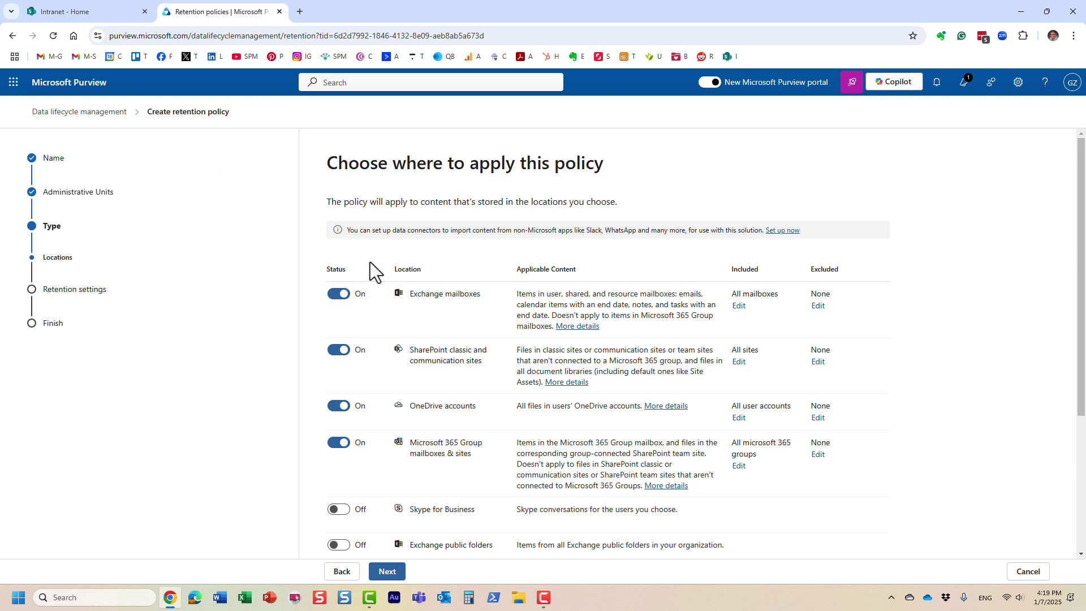
# Open the app launcher into the admin center and show all navigation to reach Microsoft Entra.
pyautogui.click(13, 83)
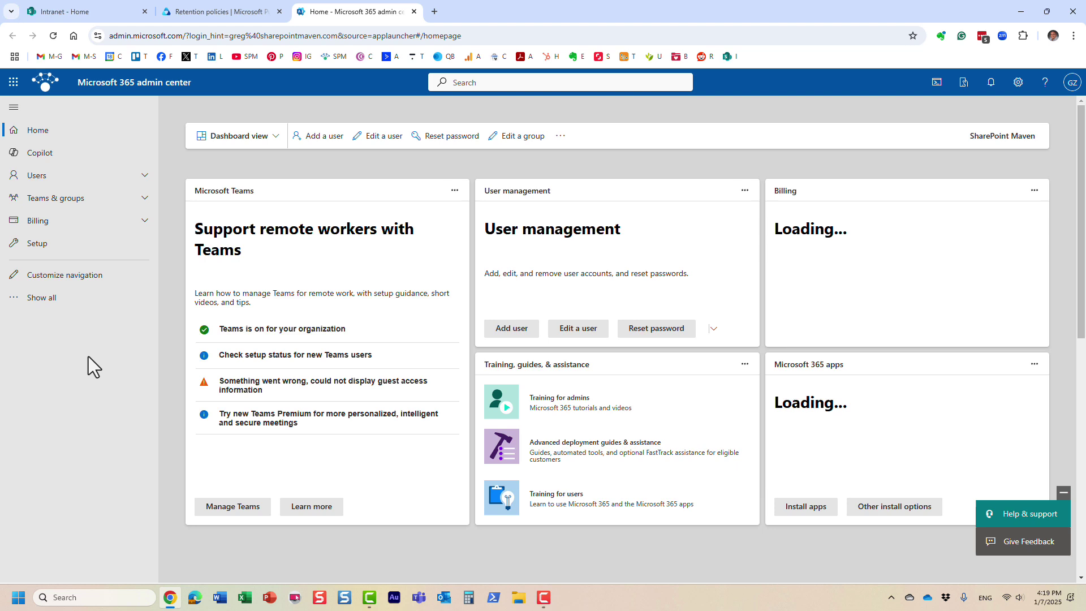
pyautogui.click(37, 298)
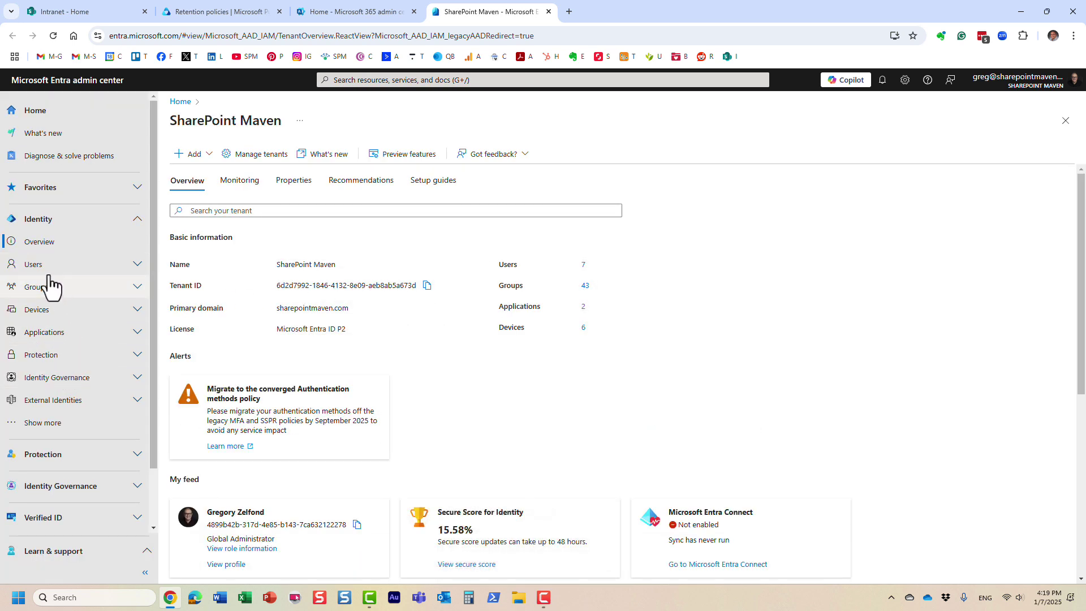
# Go to Roles & admins > Admin units in Entra, listing Australia and Canada.
pyautogui.scroll(-1, 50, 276)
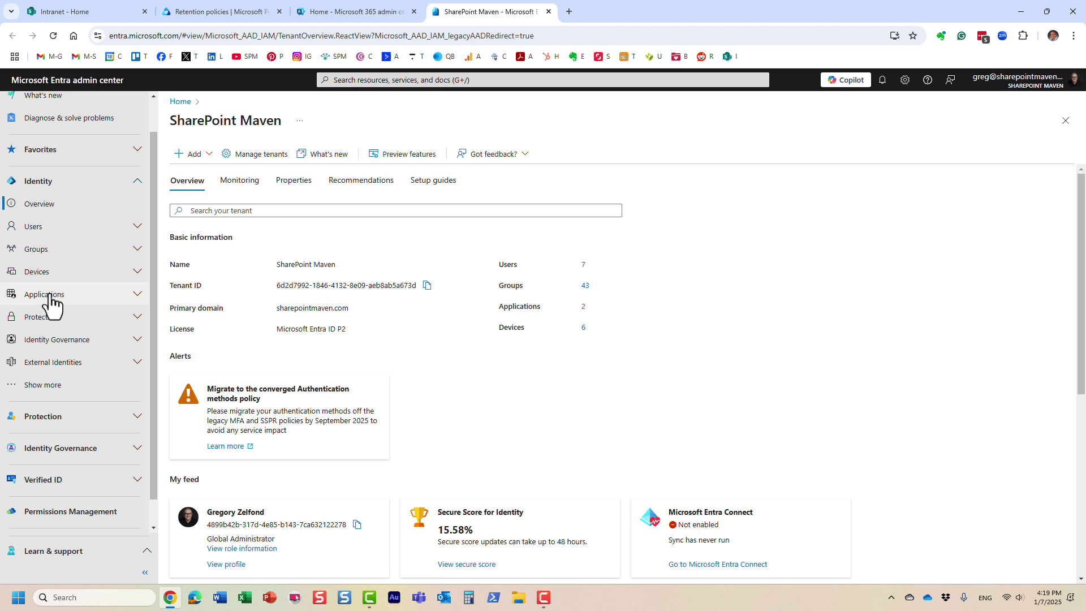
pyautogui.click(34, 226)
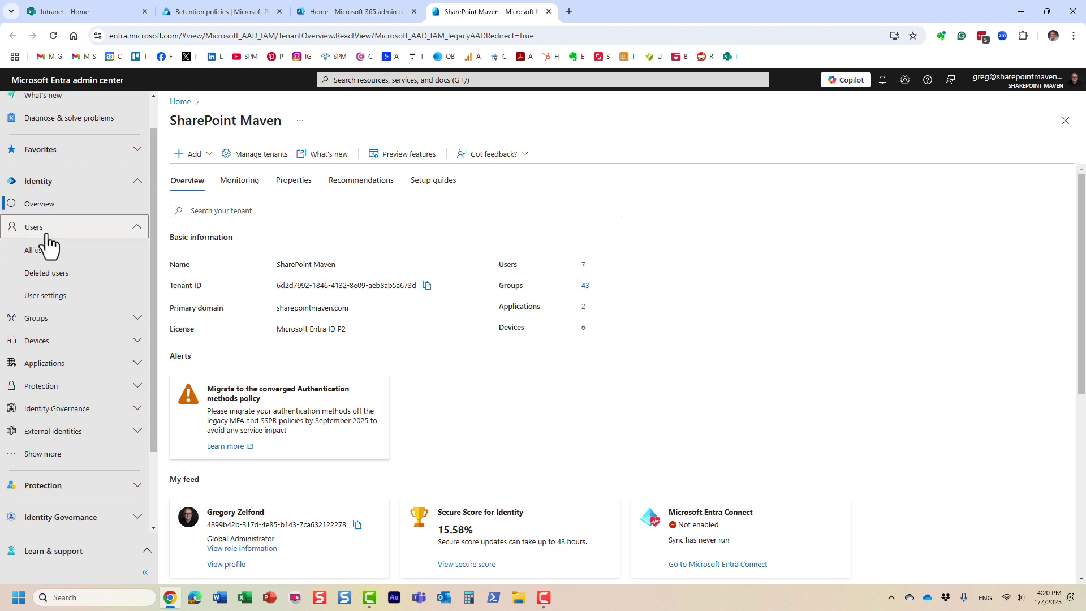
pyautogui.scroll(-1, 43, 396)
pyautogui.click(45, 396)
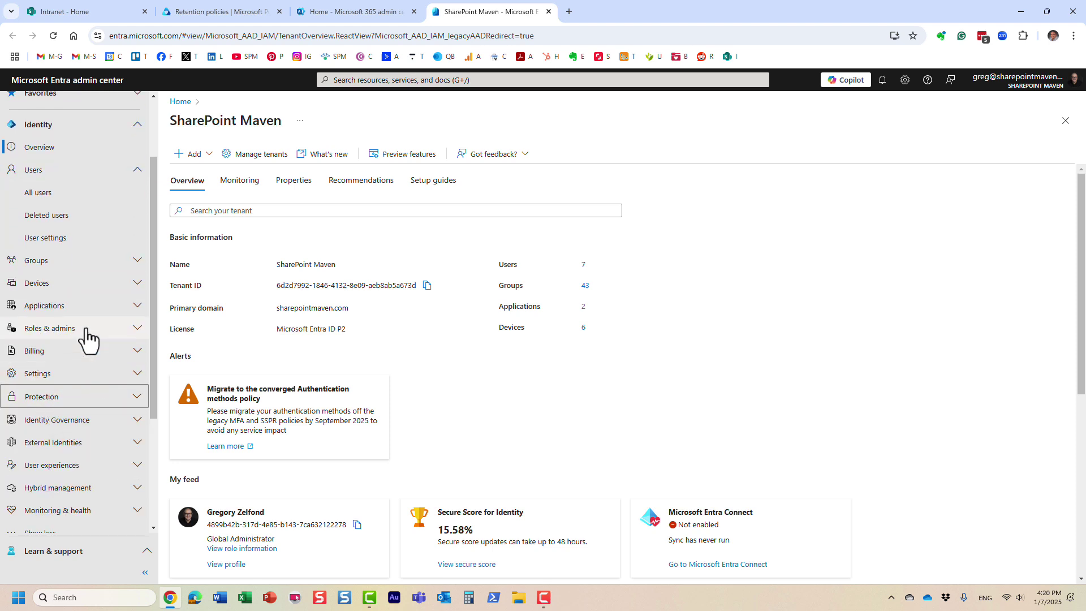
pyautogui.click(57, 331)
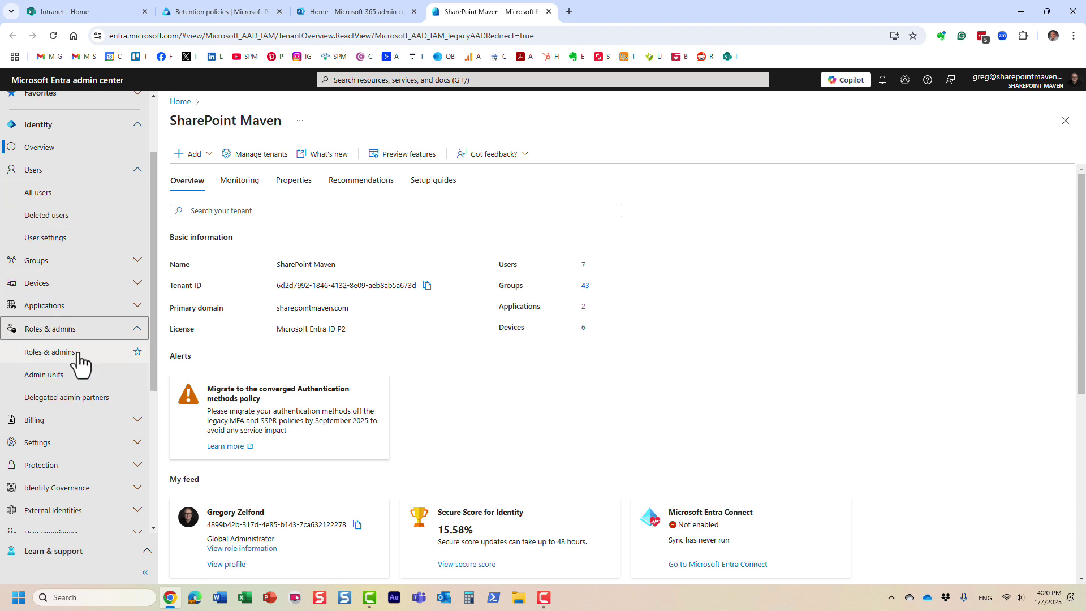
pyautogui.click(57, 375)
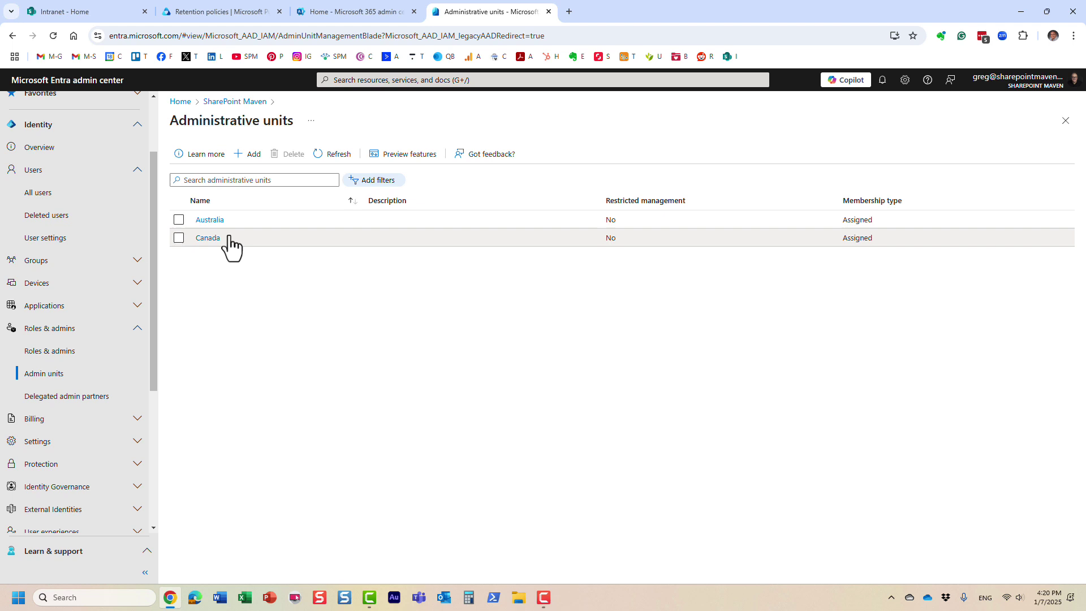
# Add an administrative unit named France, skip role assignment, review and create it.
pyautogui.click(249, 168)
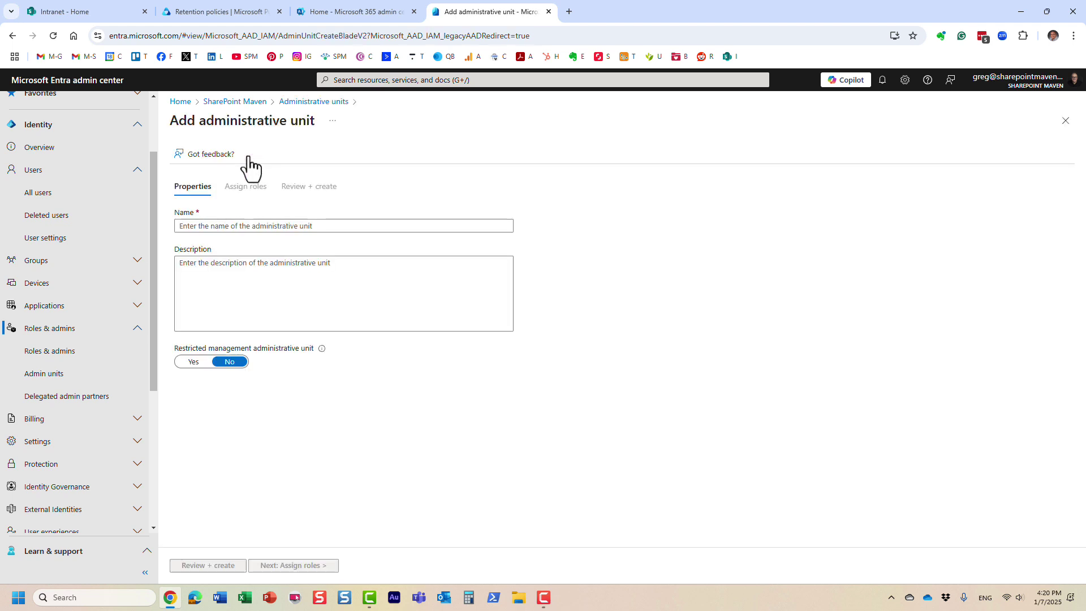
pyautogui.click(220, 227)
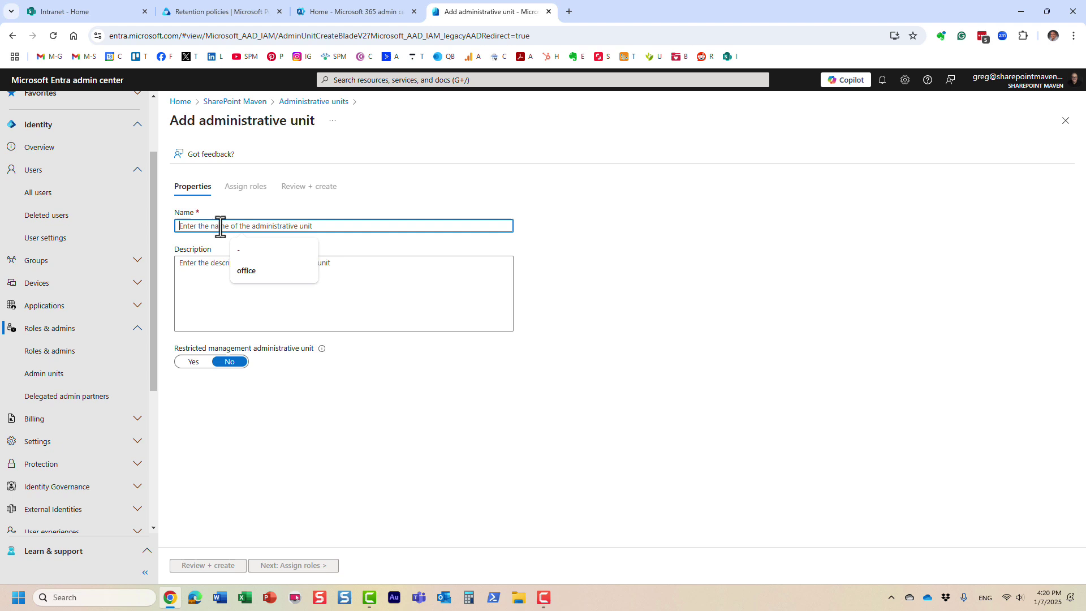
pyautogui.write('France')
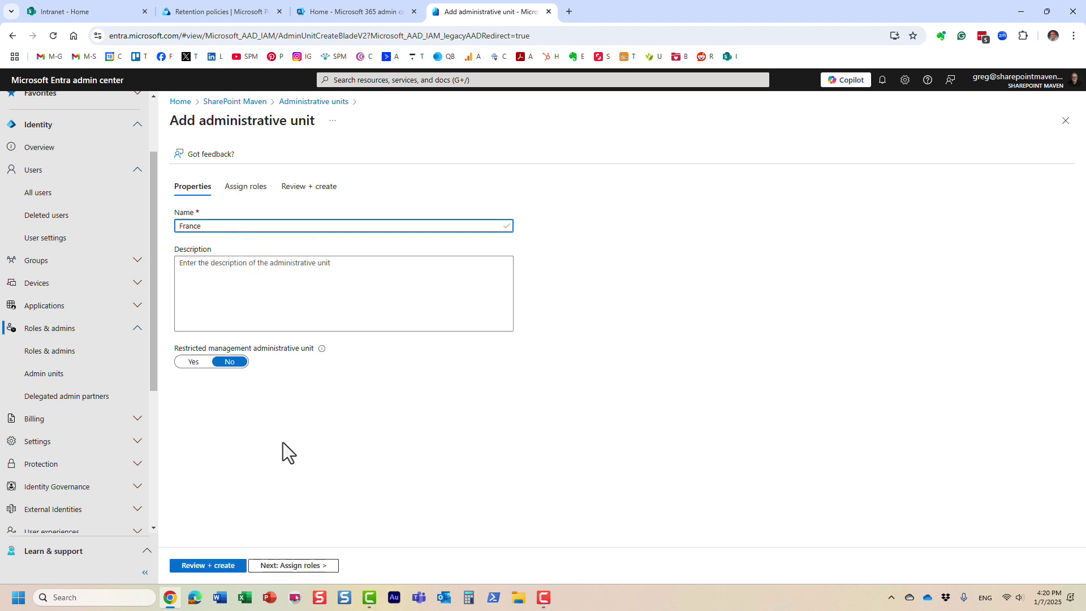
pyautogui.click(220, 566)
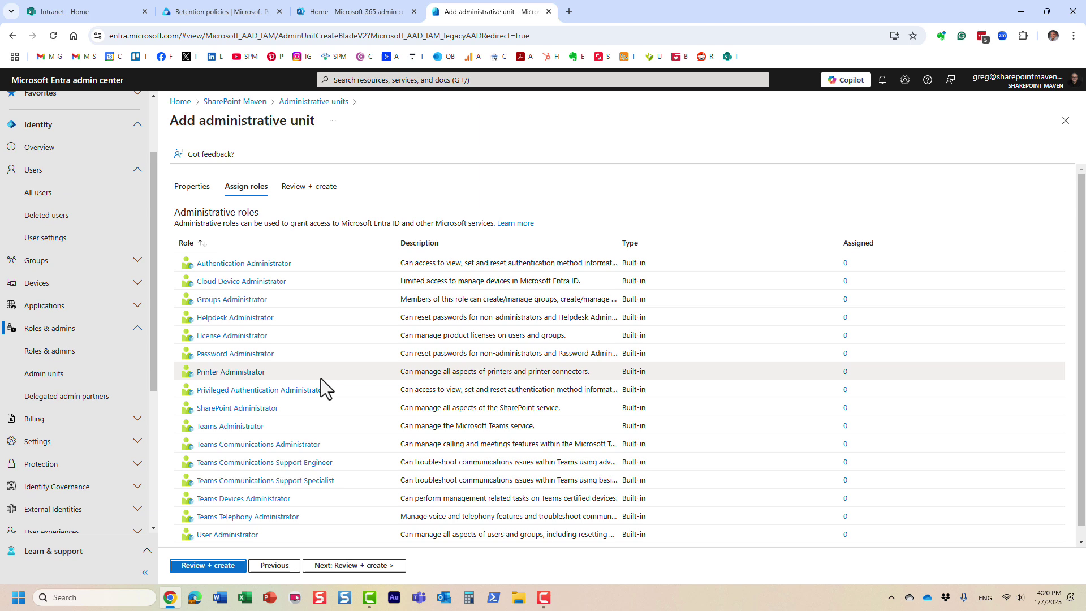
pyautogui.click(226, 566)
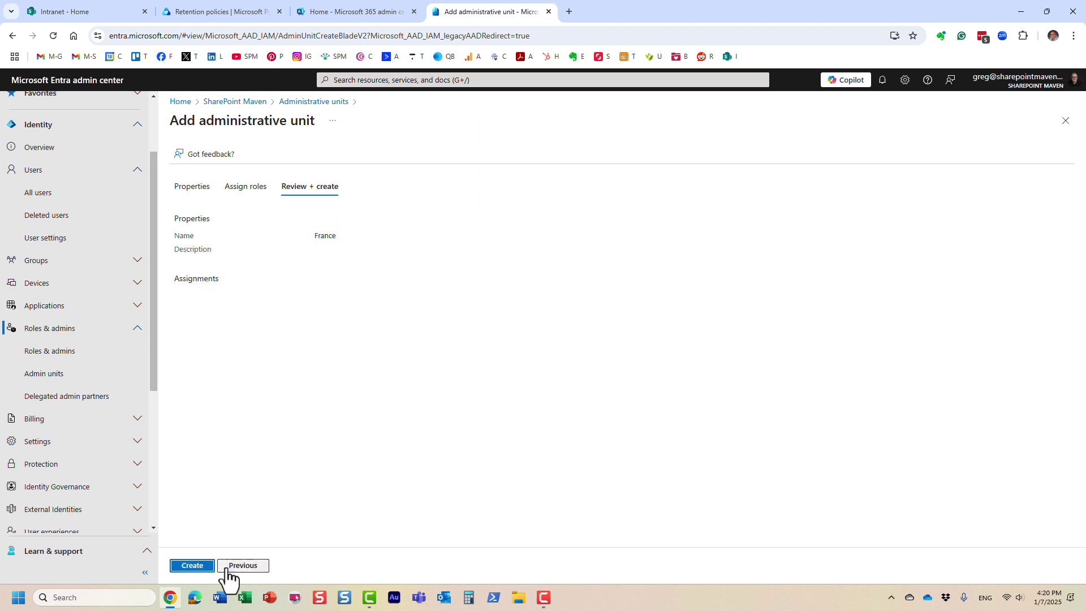
pyautogui.click(204, 564)
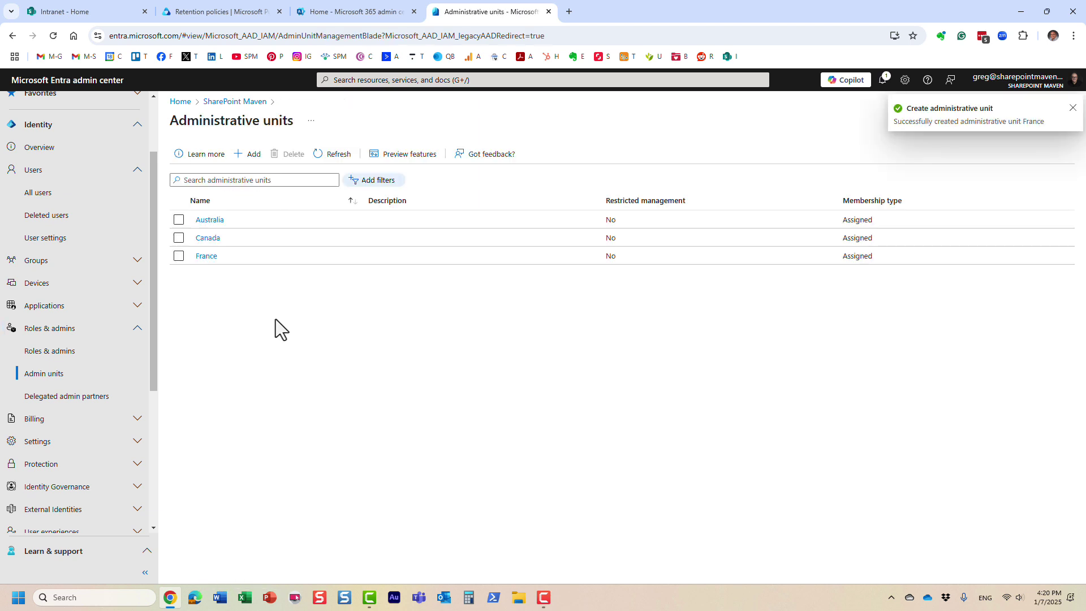
# Open the France unit's Groups page and bring up its Add groups picker of 43 groups.
pyautogui.click(207, 256)
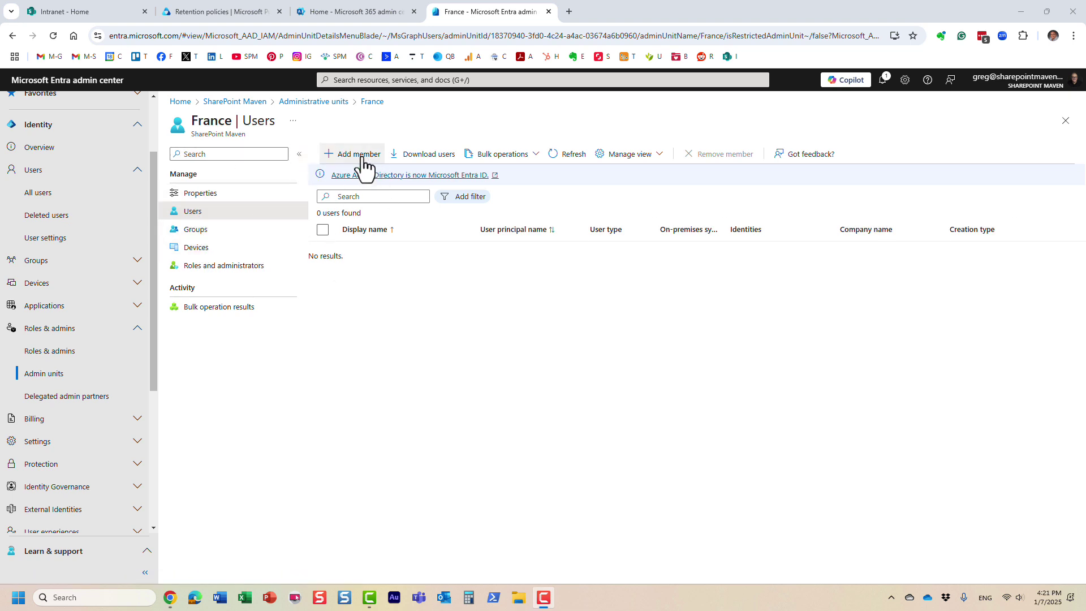
pyautogui.click(244, 230)
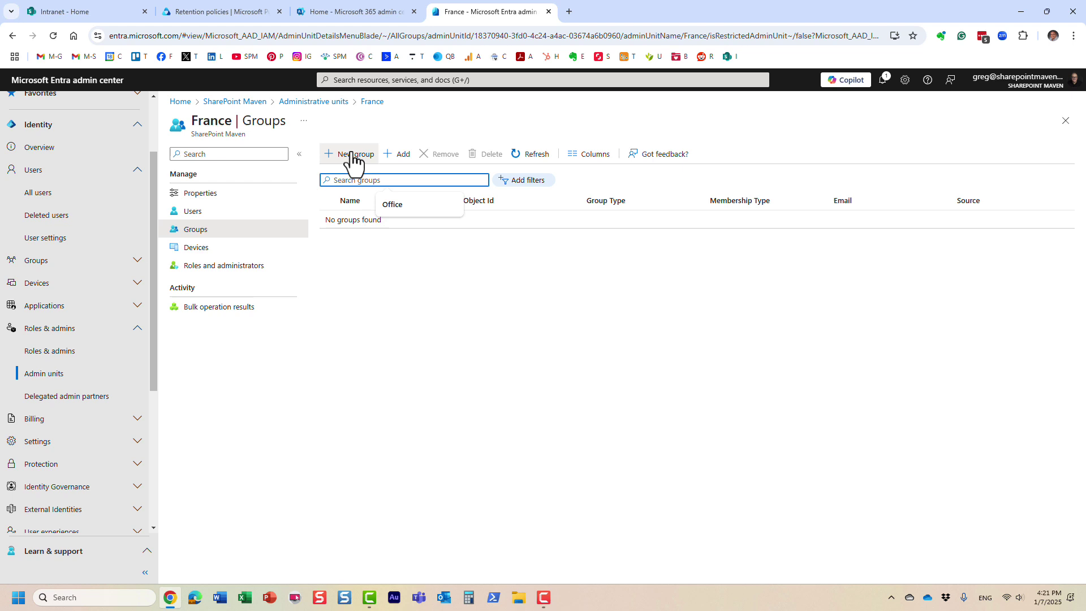
pyautogui.click(397, 155)
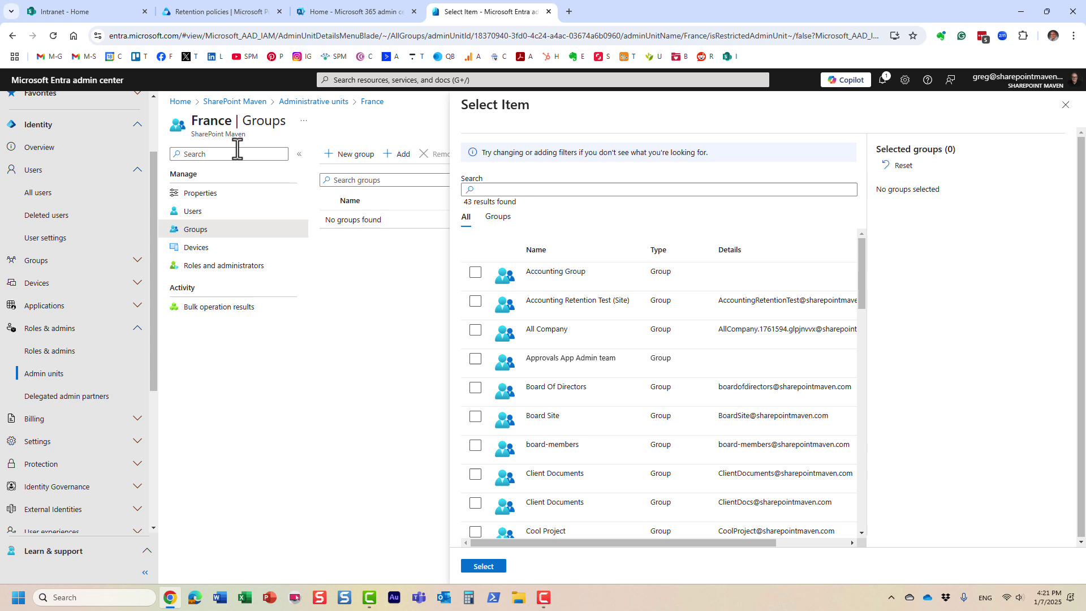
# Return to Administrative units and open Canada's Groups page showing Finance and HR Team Site.
pyautogui.click(308, 103)
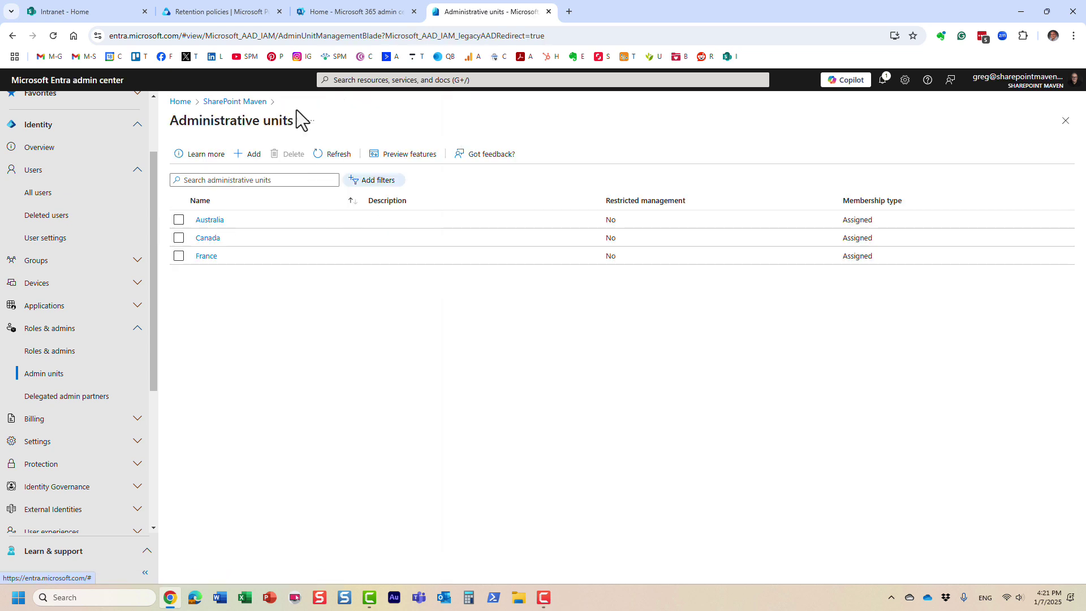
pyautogui.click(208, 239)
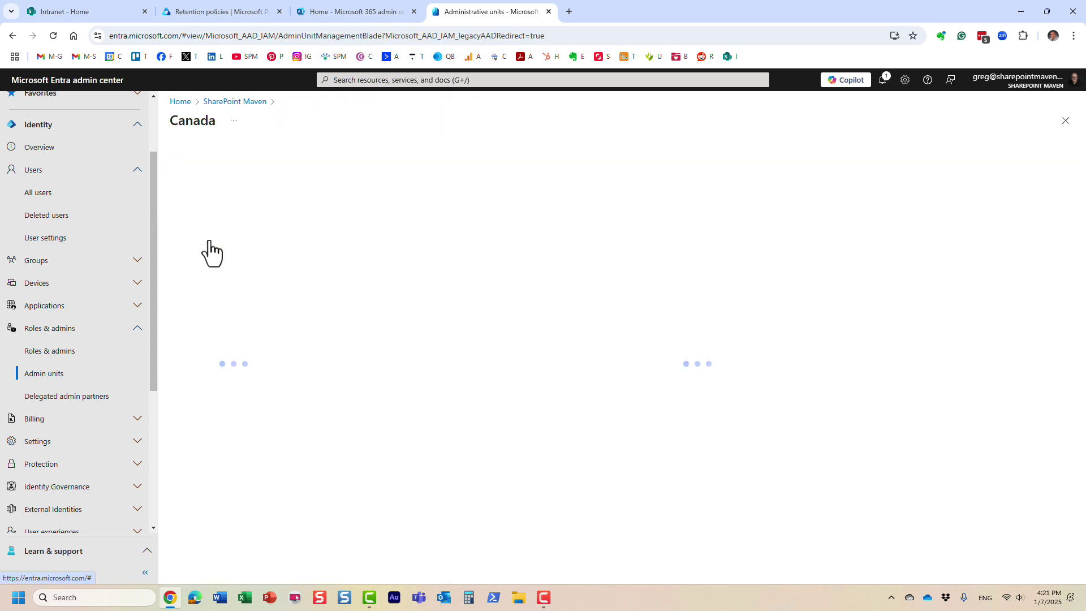
pyautogui.click(207, 234)
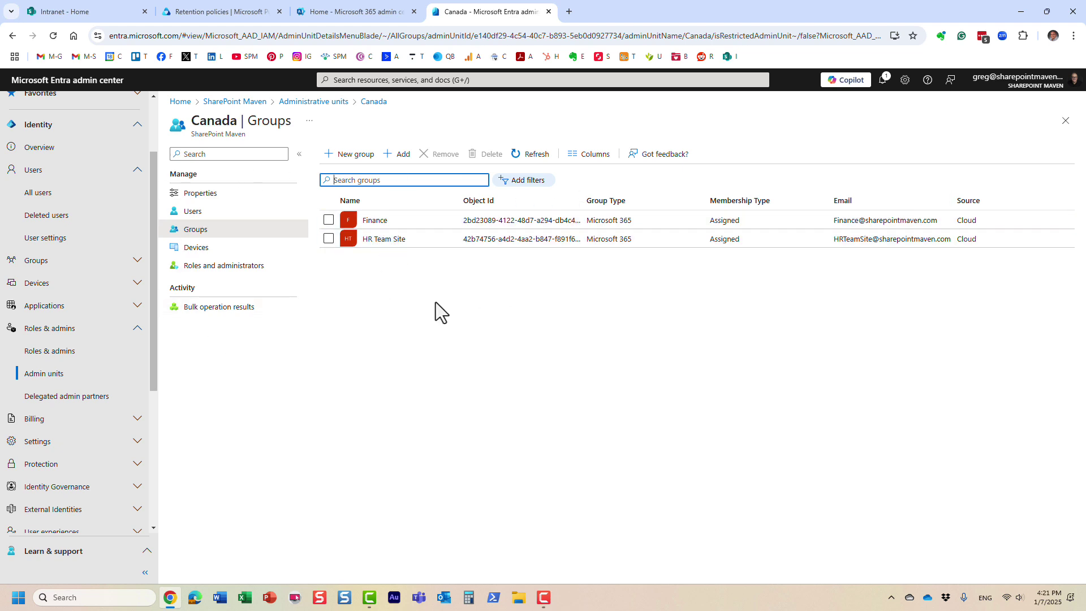
# Back on the Purview tab, cancel the unfinished retention policy wizard and confirm discarding it.
pyautogui.click(233, 13)
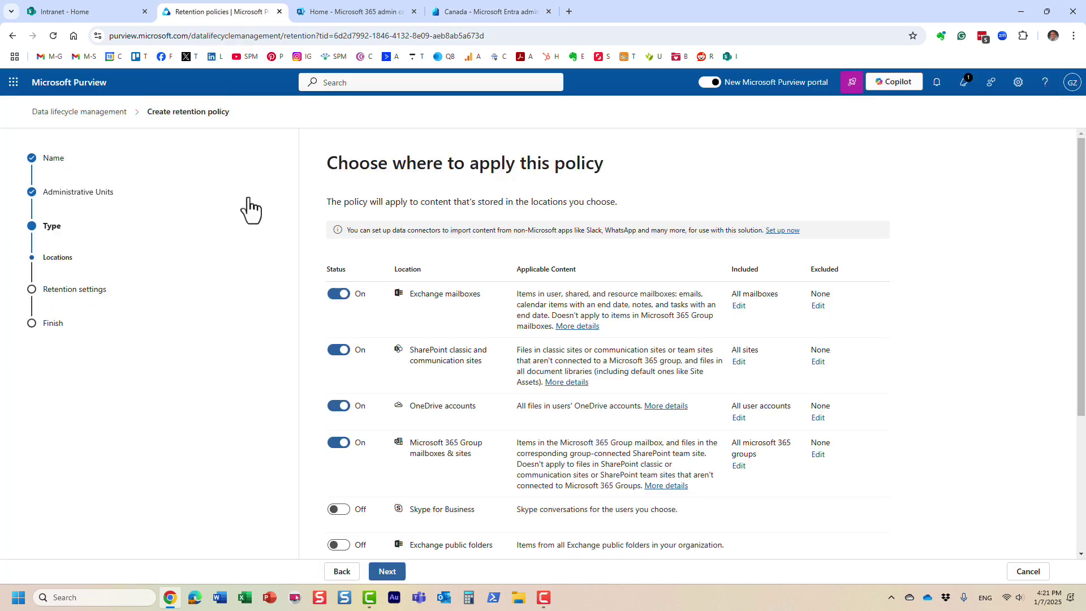
pyautogui.click(1028, 572)
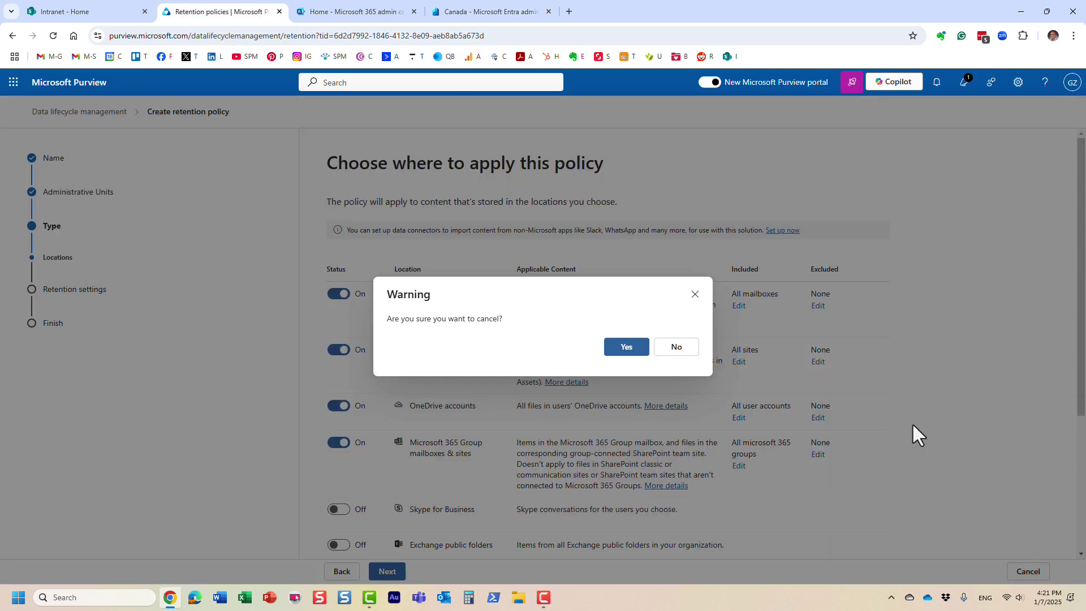
pyautogui.click(626, 347)
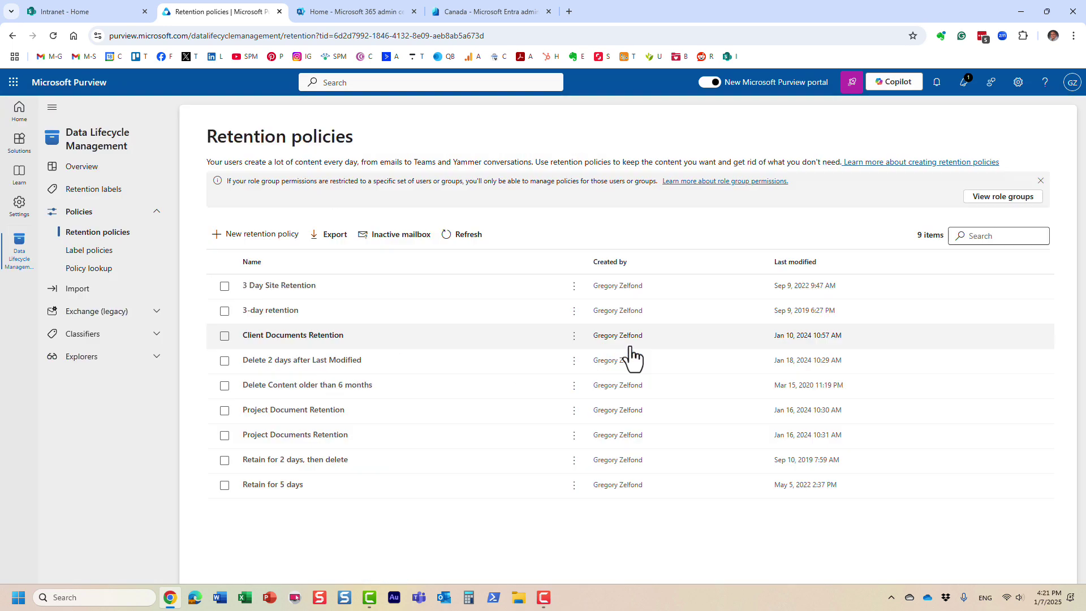
# Go to Settings > Roles and scopes > Role groups and select the Compliance Administrator role group.
pyautogui.click(17, 208)
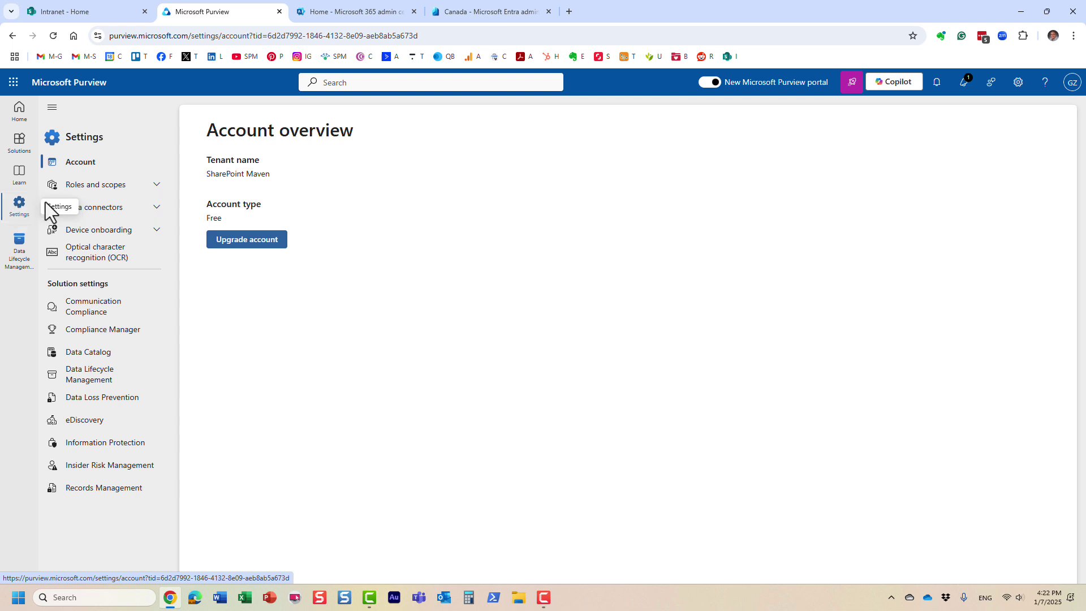
pyautogui.click(96, 186)
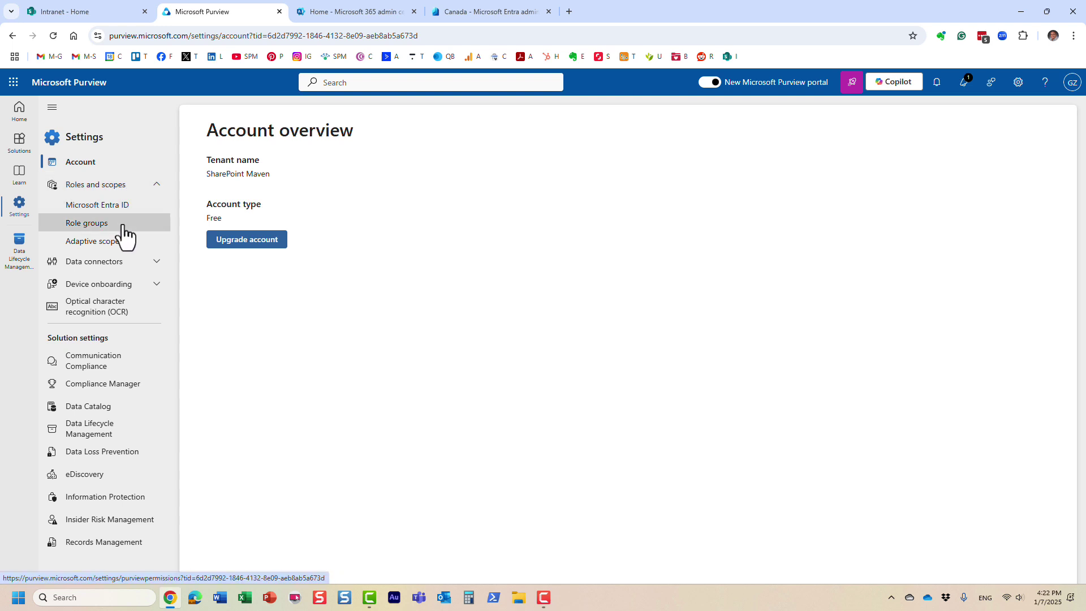
pyautogui.click(97, 229)
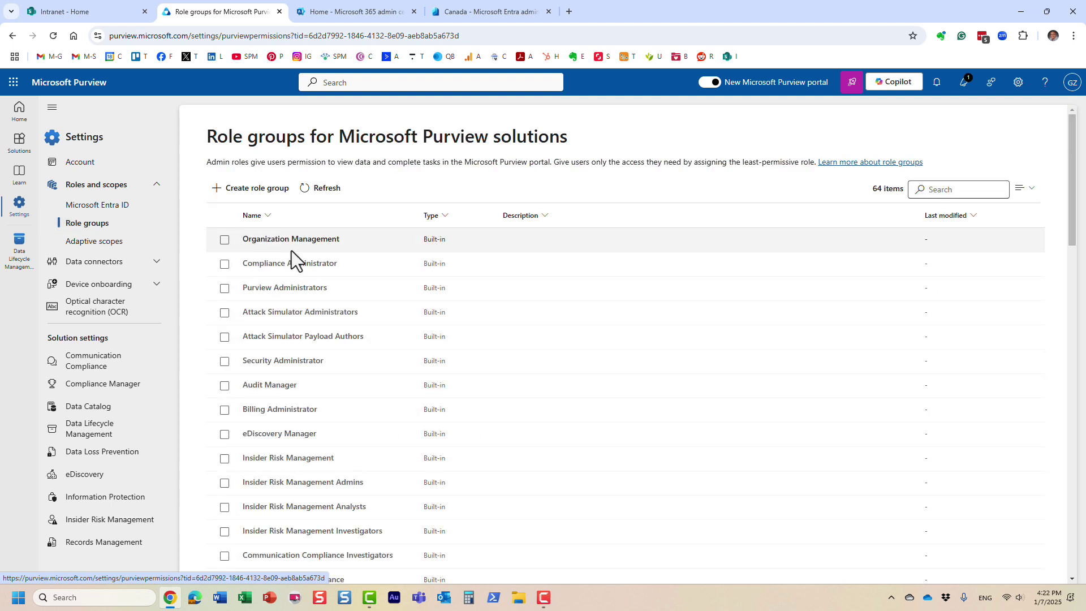
pyautogui.scroll(-4, 280, 396)
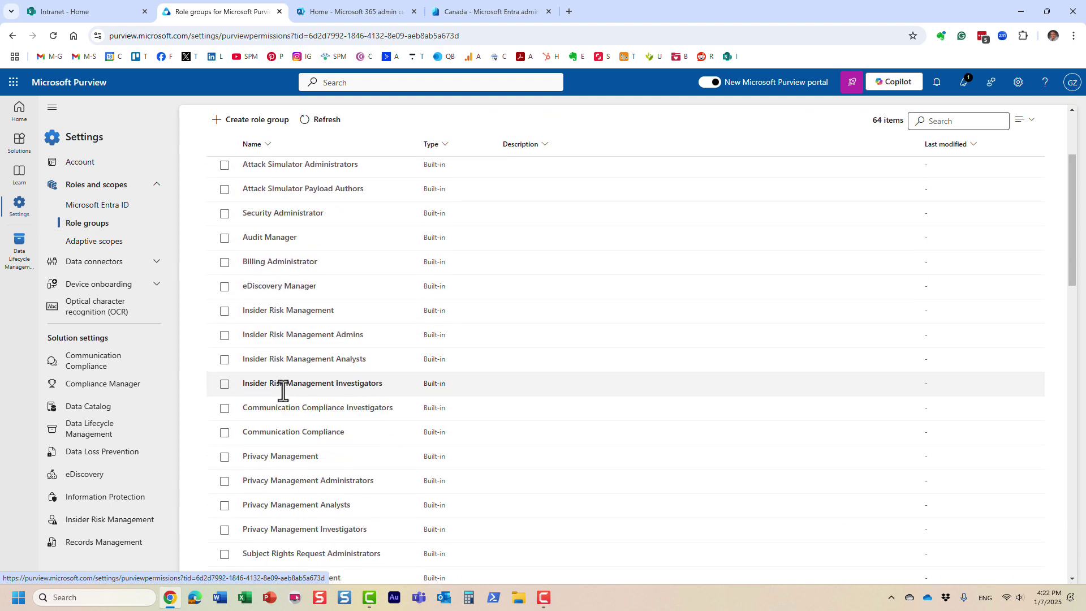
pyautogui.scroll(-2, 286, 433)
pyautogui.scroll(4, 286, 424)
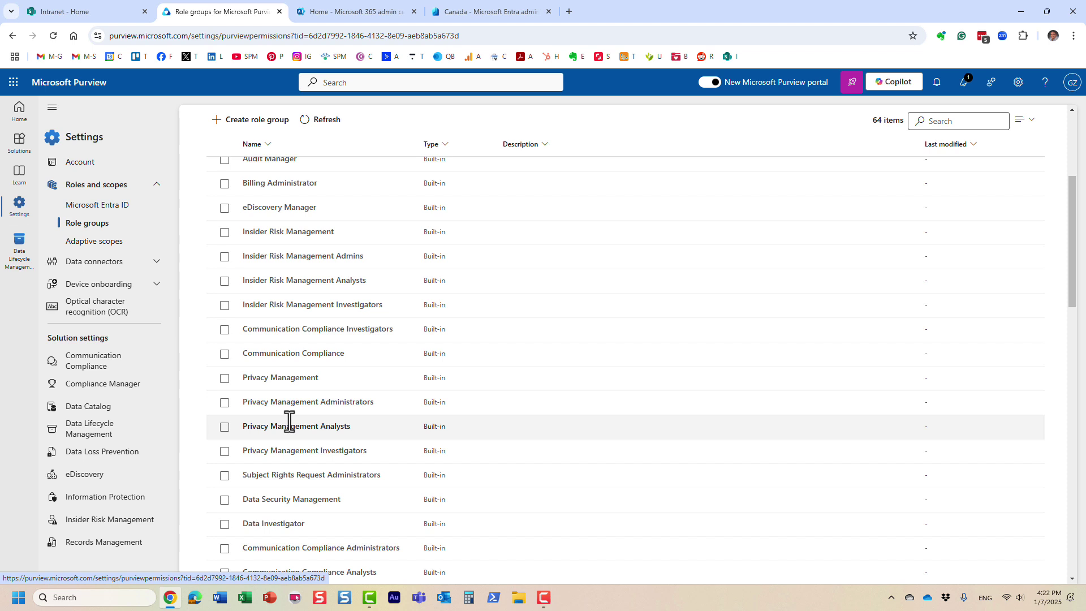
pyautogui.scroll(3, 291, 418)
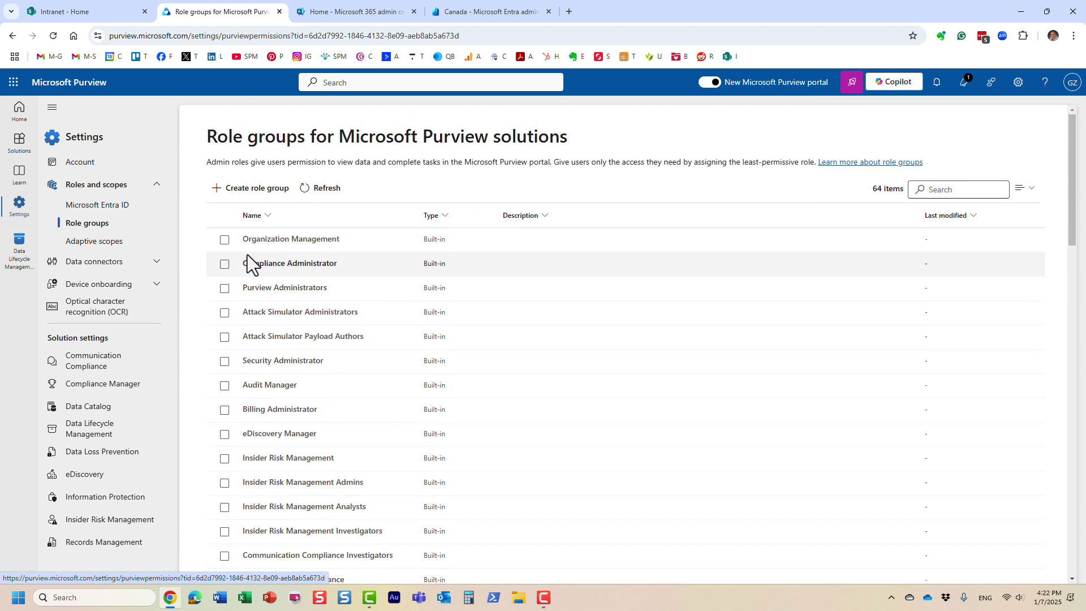
pyautogui.click(224, 266)
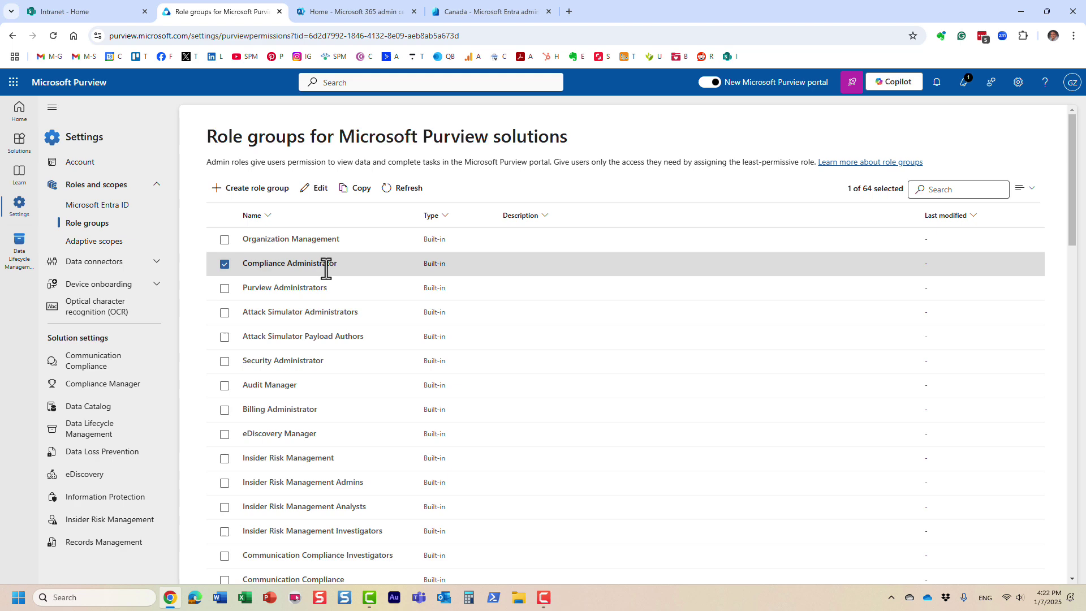
# Edit Compliance Administrator, add the chosen user as a member, and select that member's row.
pyautogui.click(317, 191)
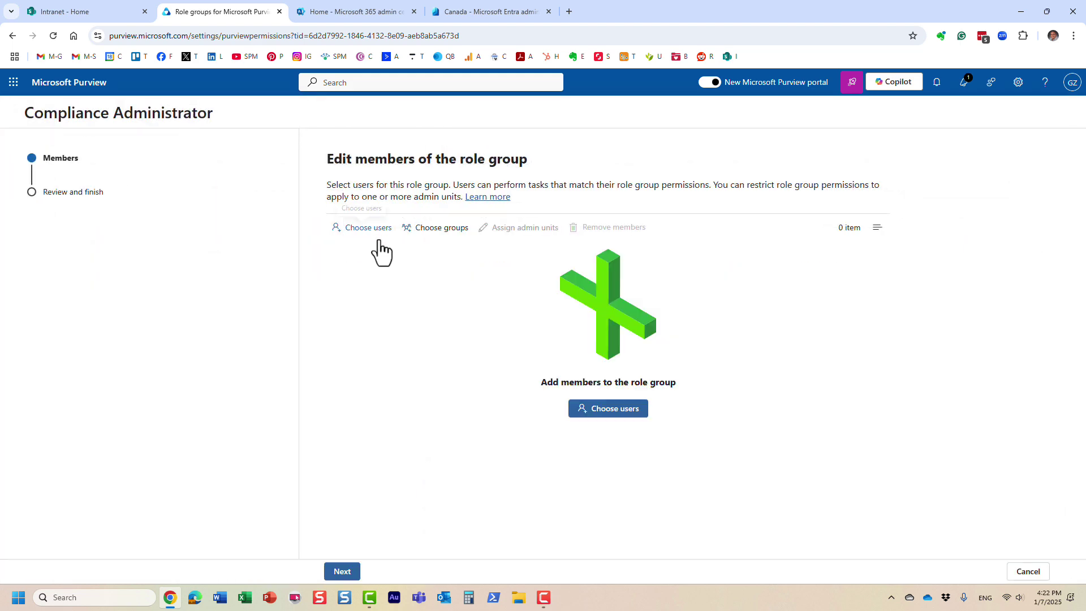
pyautogui.click(367, 229)
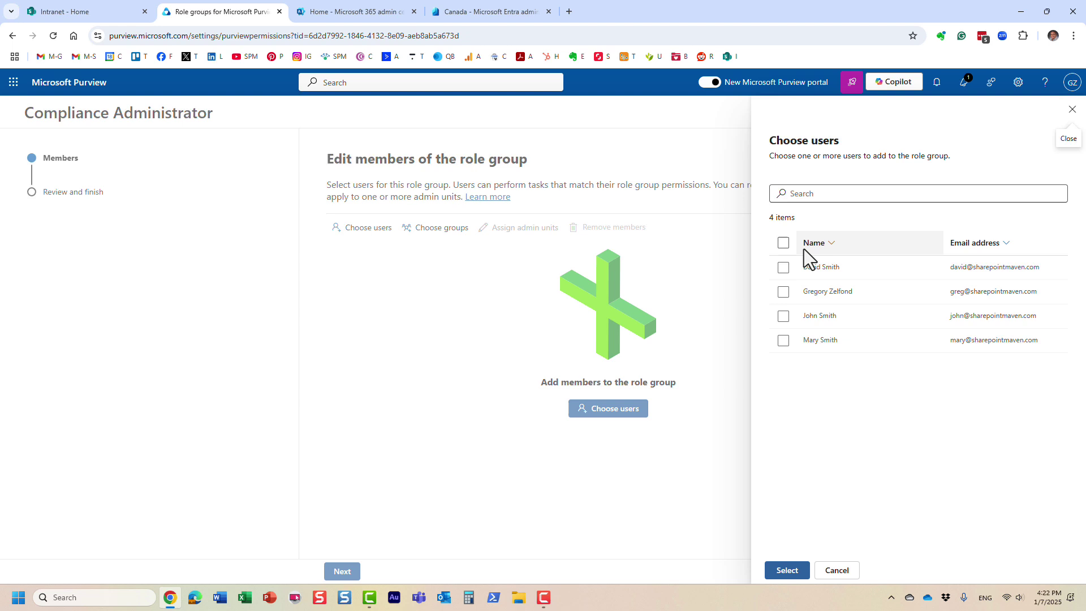
pyautogui.click(783, 316)
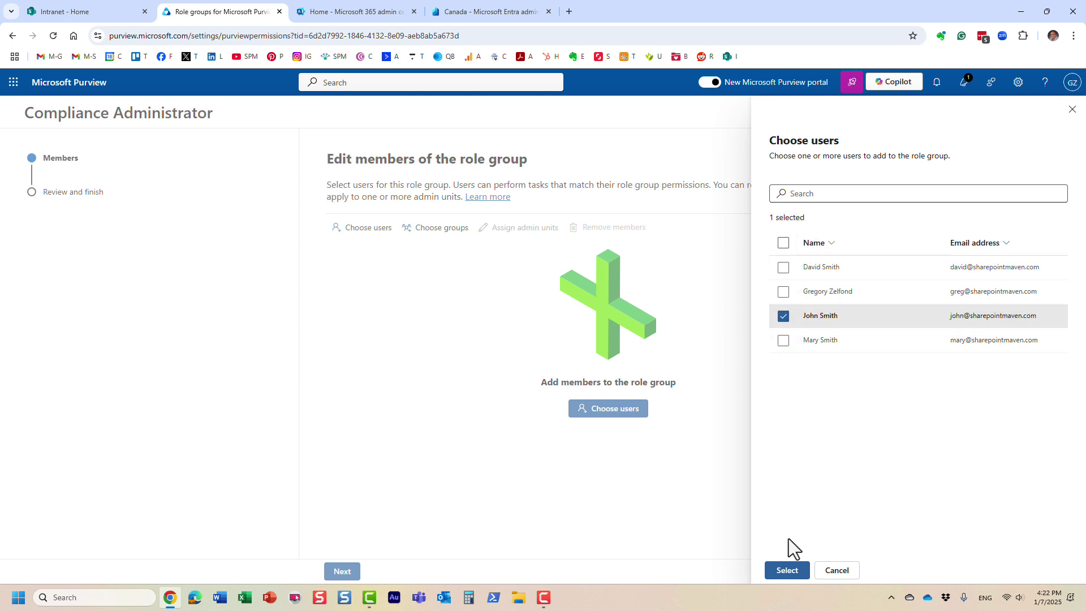
pyautogui.click(787, 570)
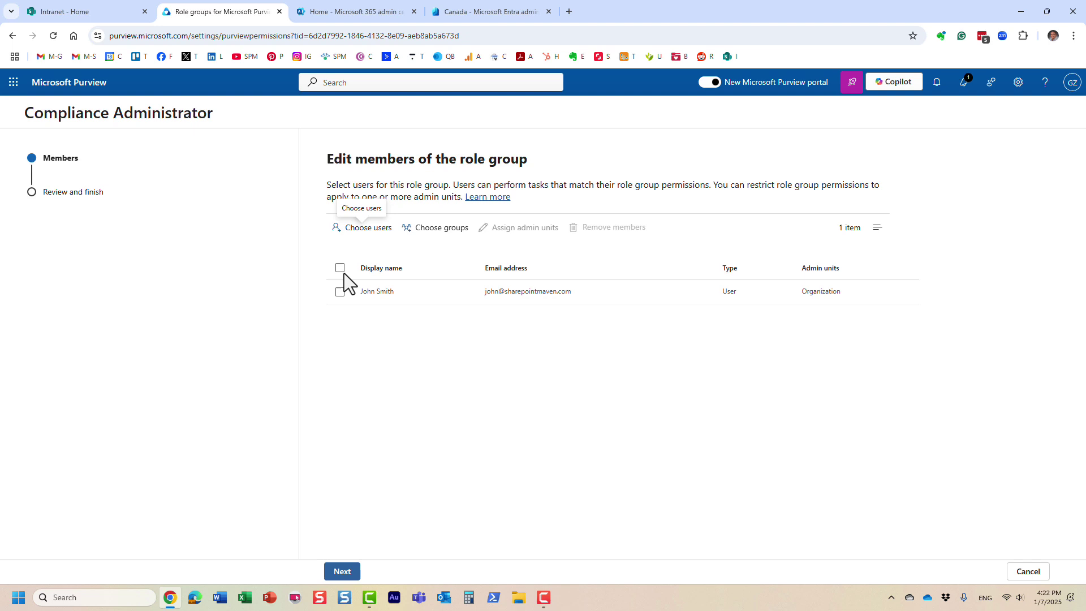
pyautogui.click(340, 292)
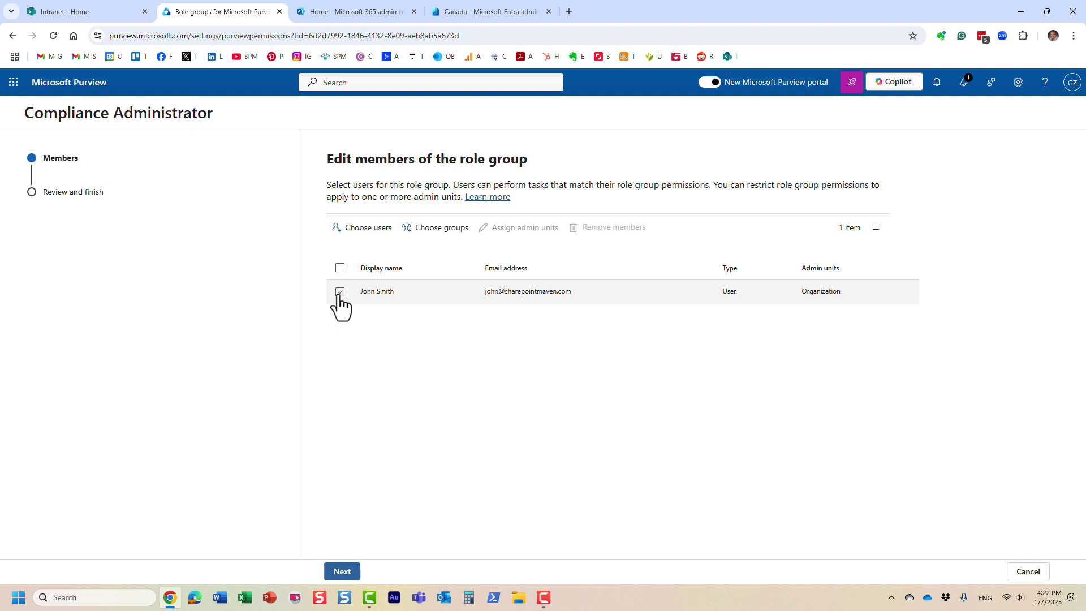
pyautogui.click(340, 292)
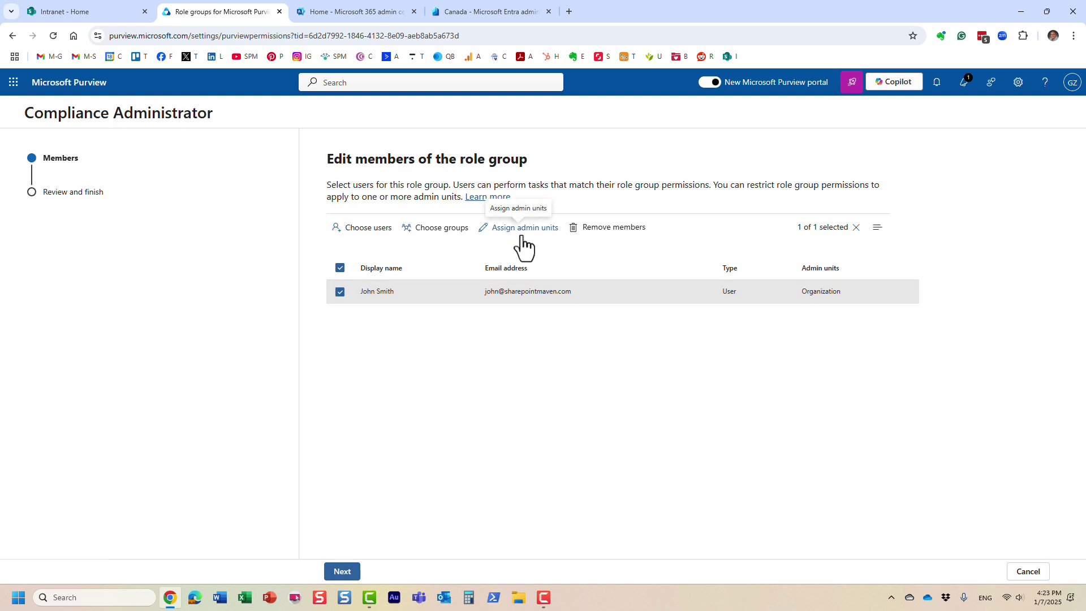
# Assign the Canada admin unit to the new member, cross-checking Canada's groups in the Entra tab.
pyautogui.click(543, 235)
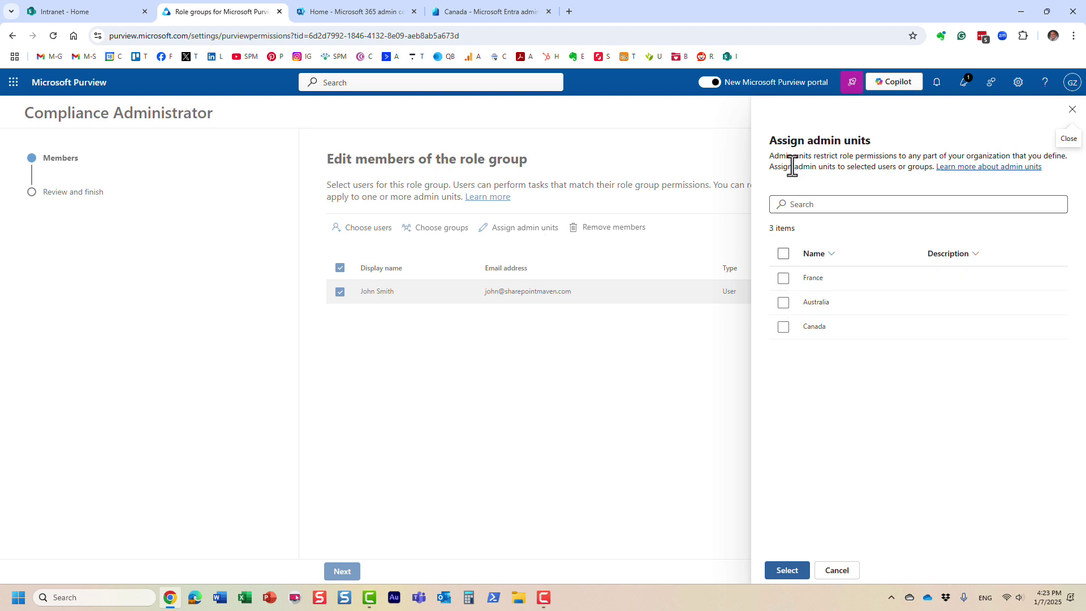
pyautogui.click(784, 329)
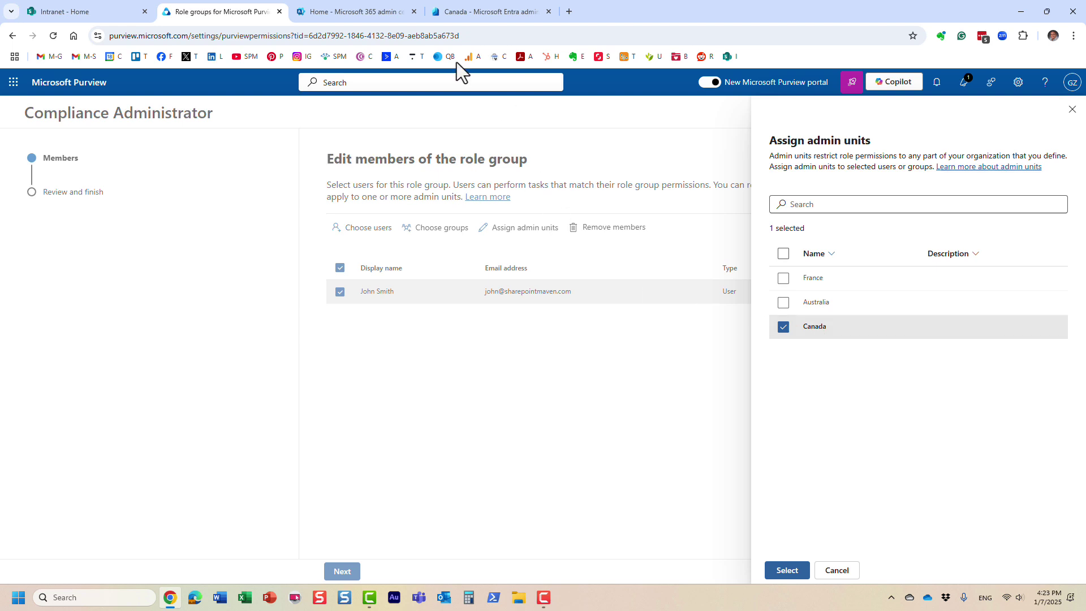
pyautogui.click(473, 15)
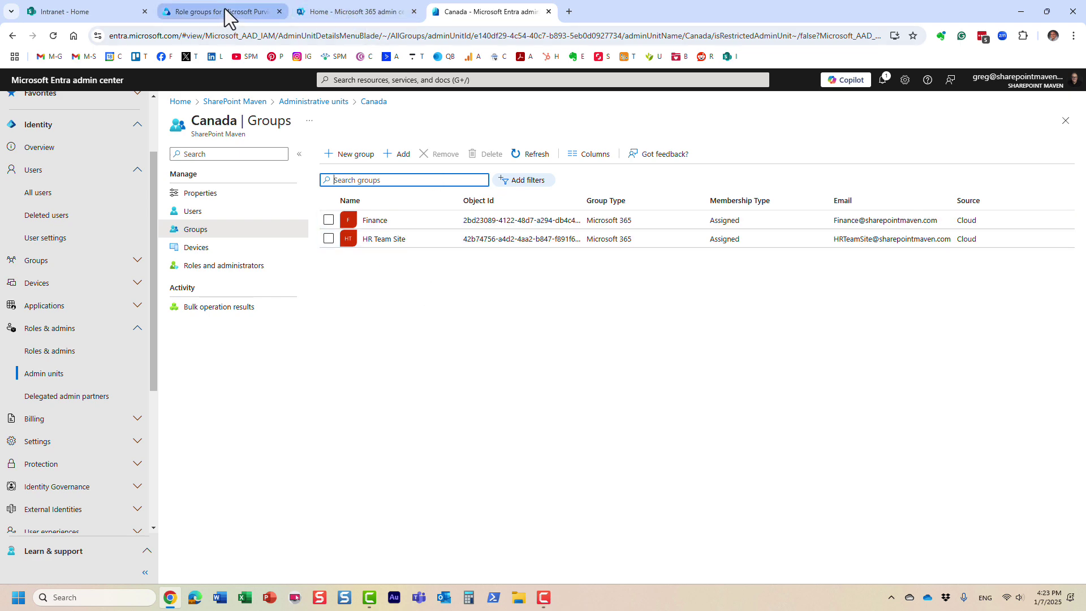
pyautogui.click(339, 16)
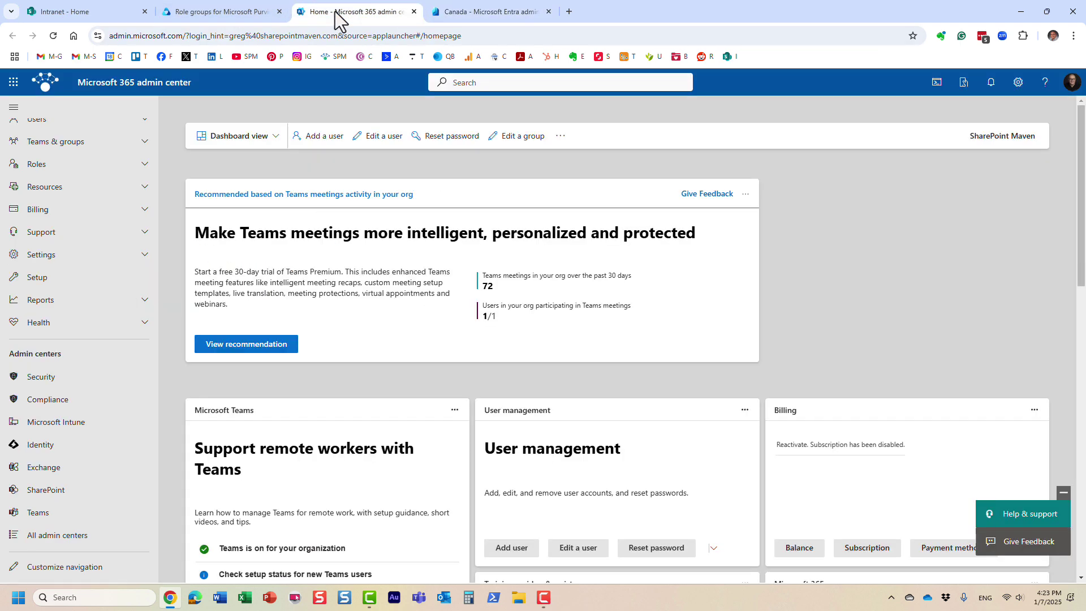
pyautogui.click(249, 12)
pyautogui.click(794, 572)
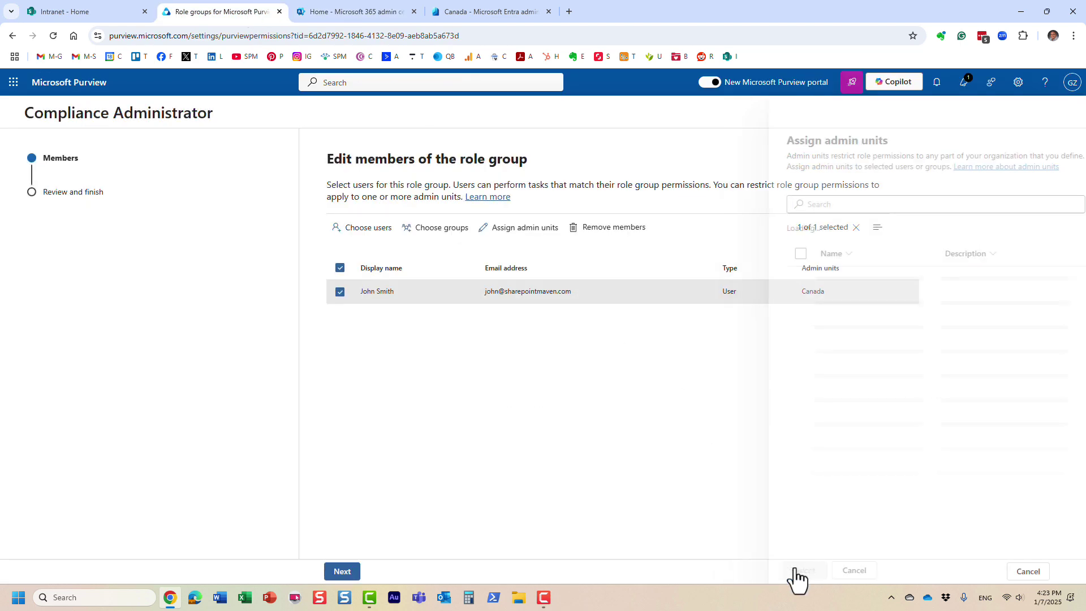
pyautogui.click(344, 573)
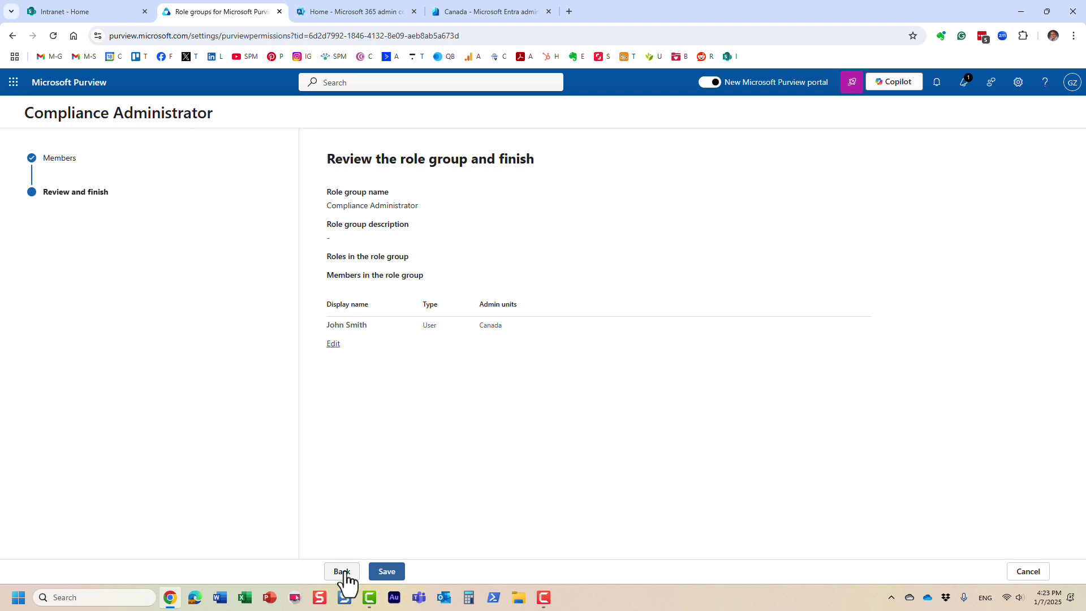
pyautogui.click(387, 573)
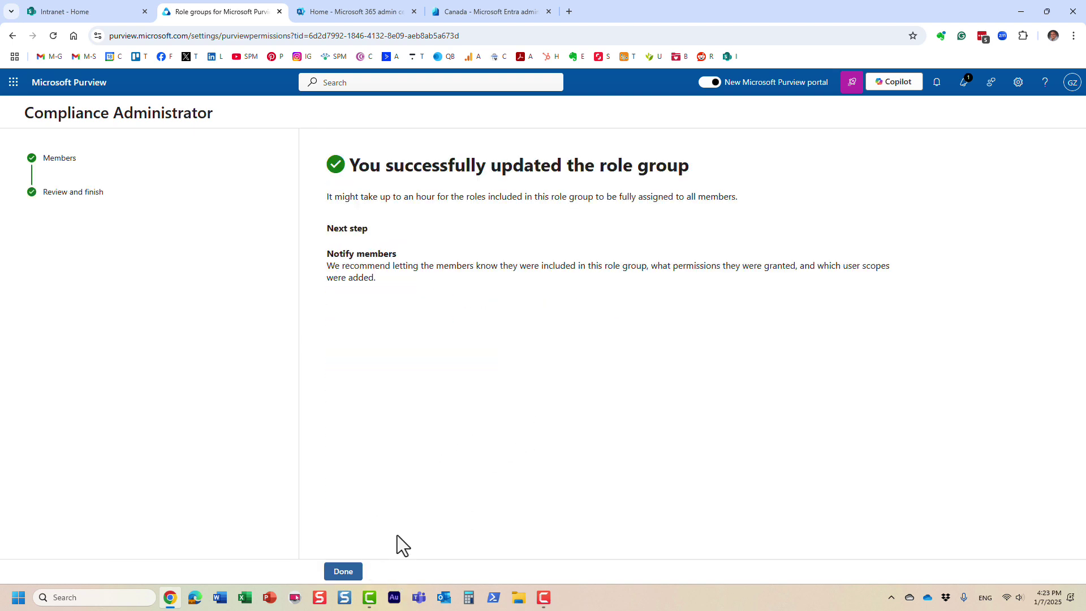
pyautogui.click(343, 571)
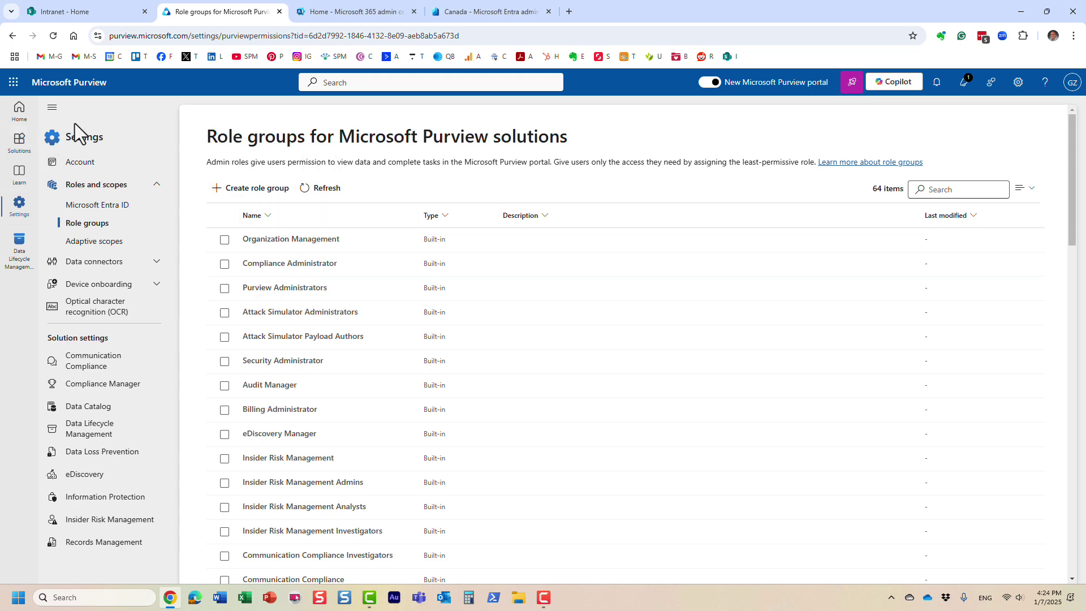
# Navigate from Home to Data Lifecycle Management's Retention policies list.
pyautogui.click(19, 110)
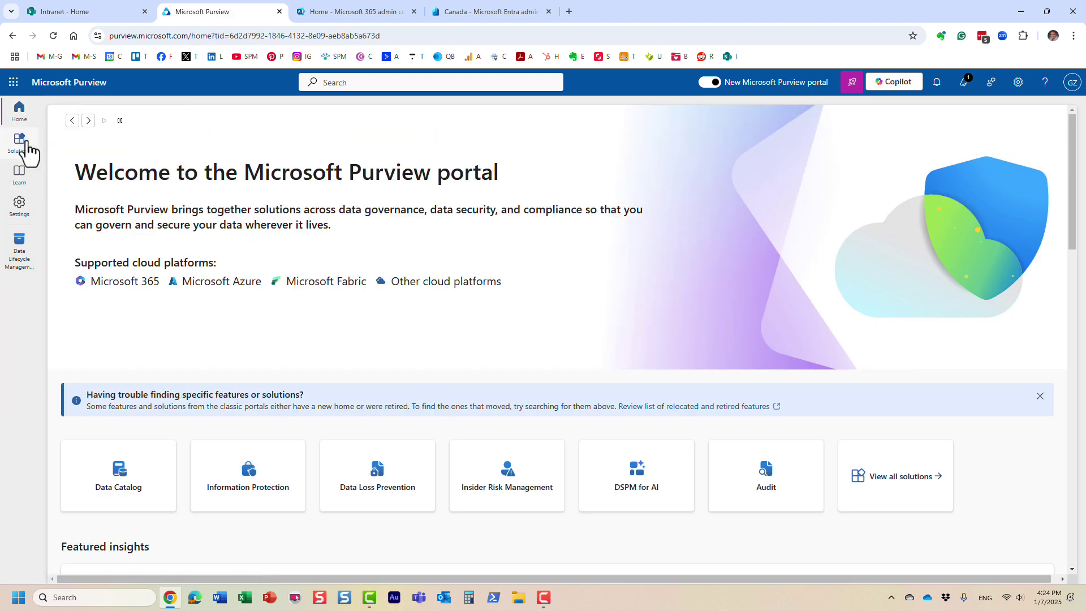
pyautogui.click(20, 146)
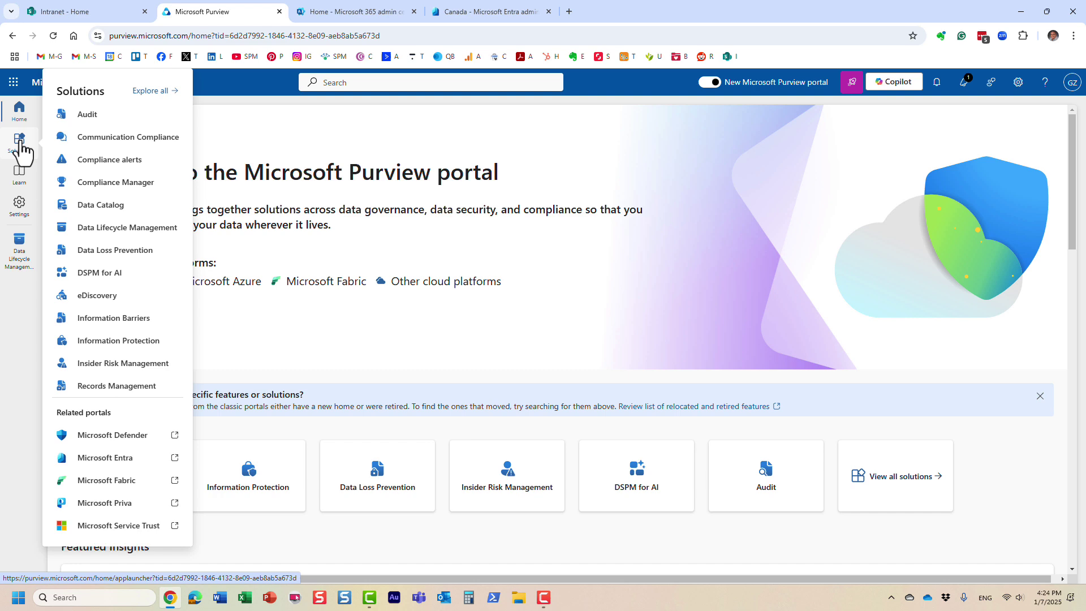
pyautogui.click(128, 228)
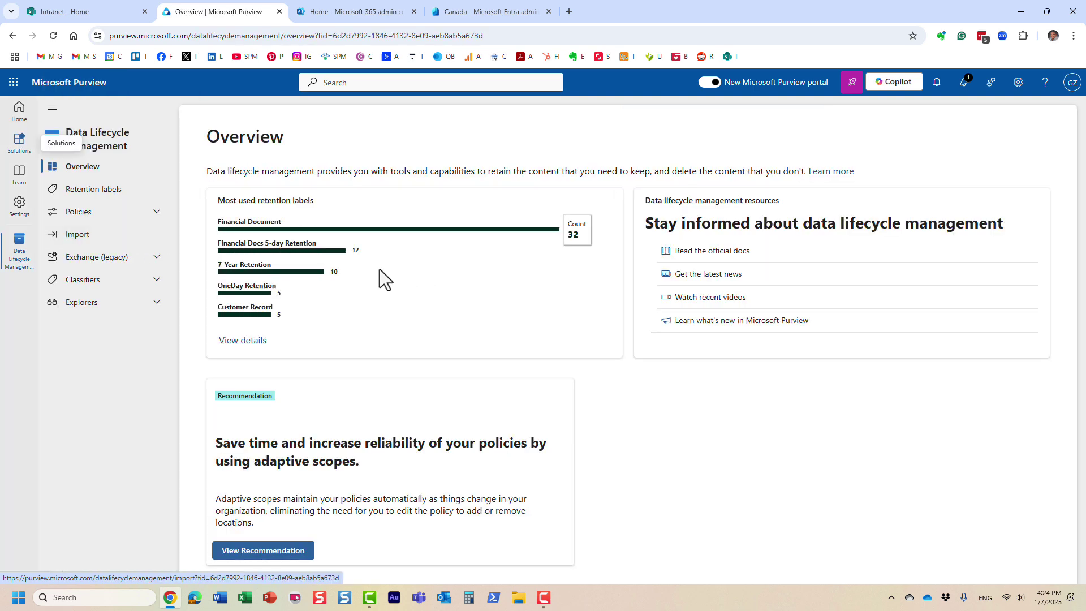
pyautogui.click(102, 218)
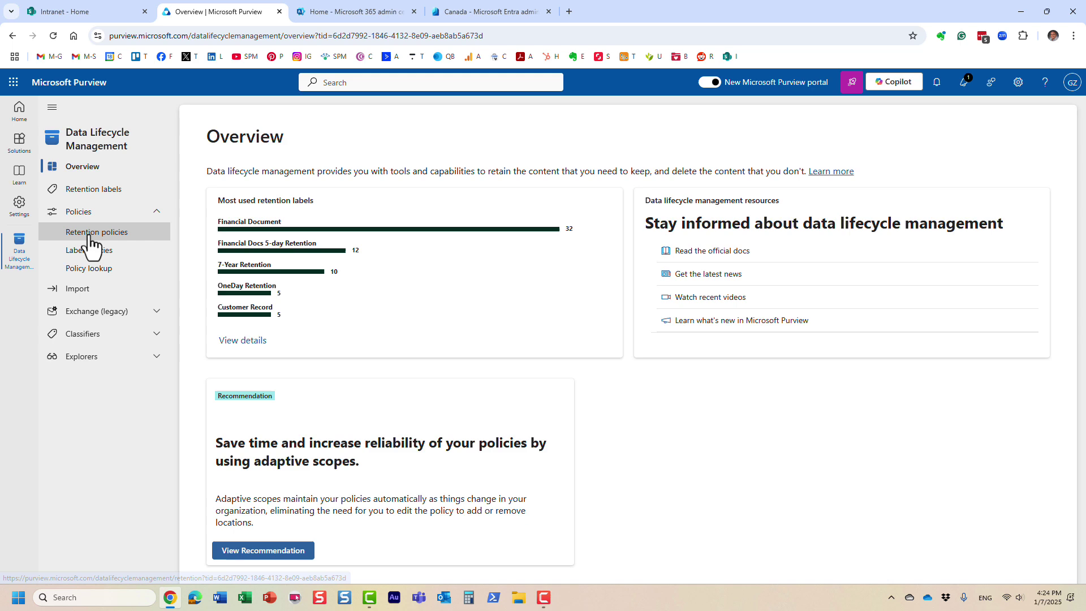
pyautogui.click(94, 232)
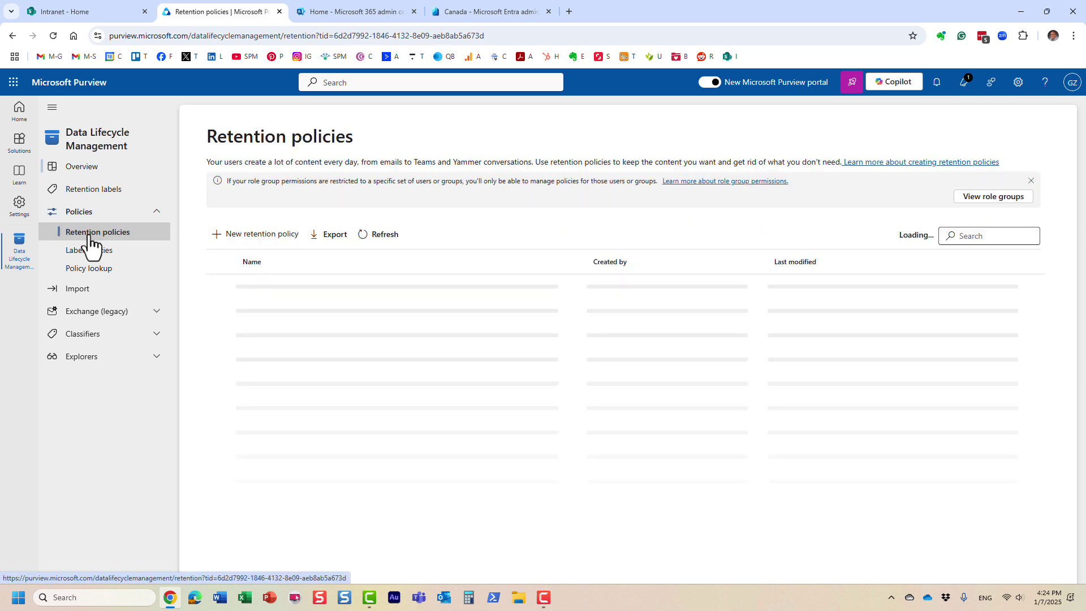
# Start a new retention policy named 'Some policy' and continue past the Name step.
pyautogui.click(254, 236)
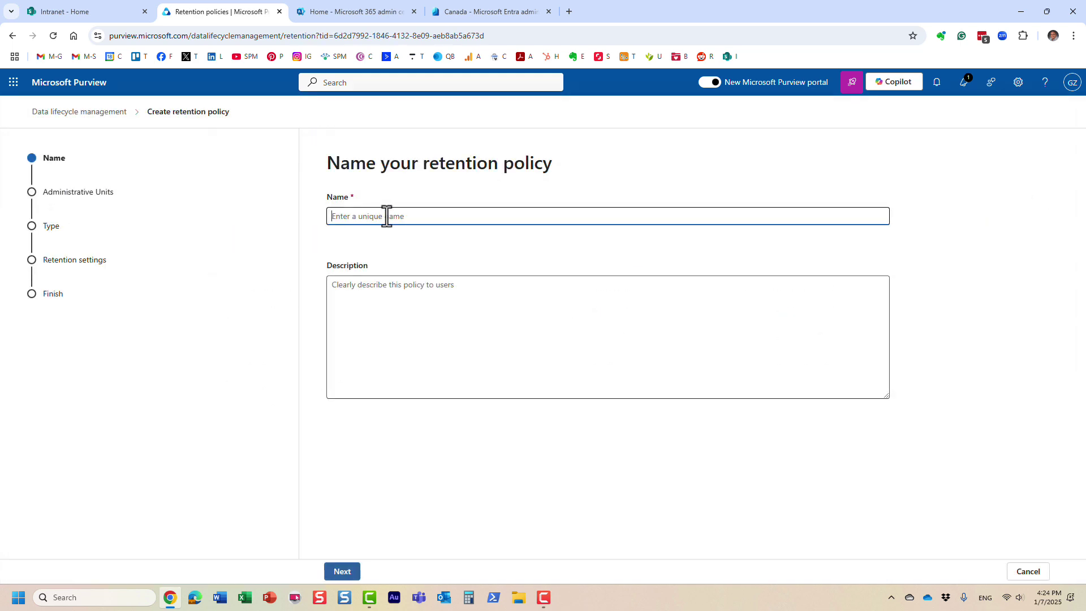
pyautogui.write('Some policy')
pyautogui.click(341, 573)
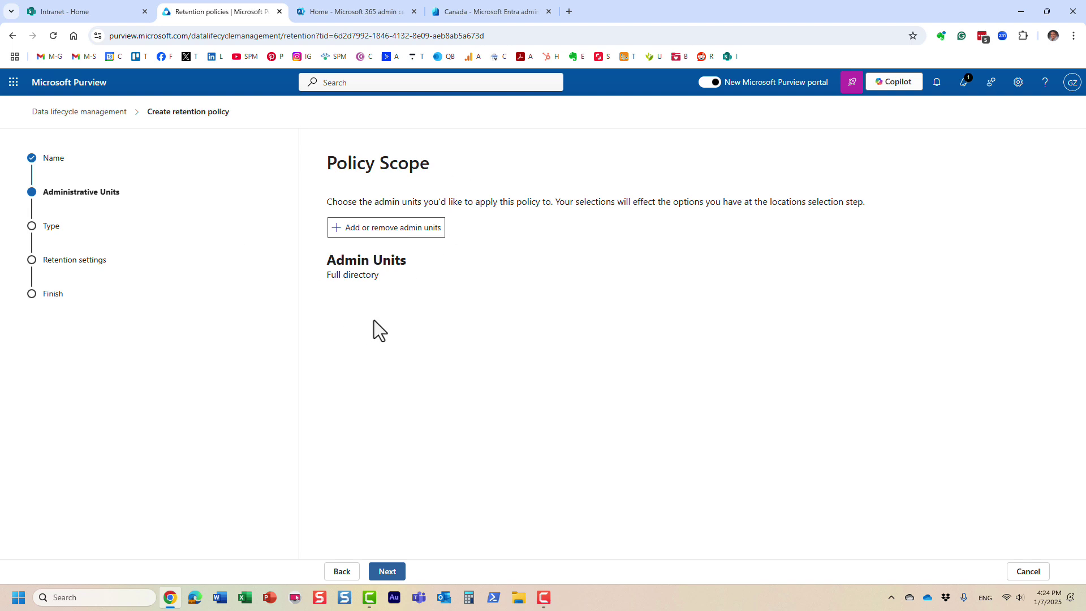
# Scope the policy to the Canada admin unit and make it a Static policy.
pyautogui.click(404, 228)
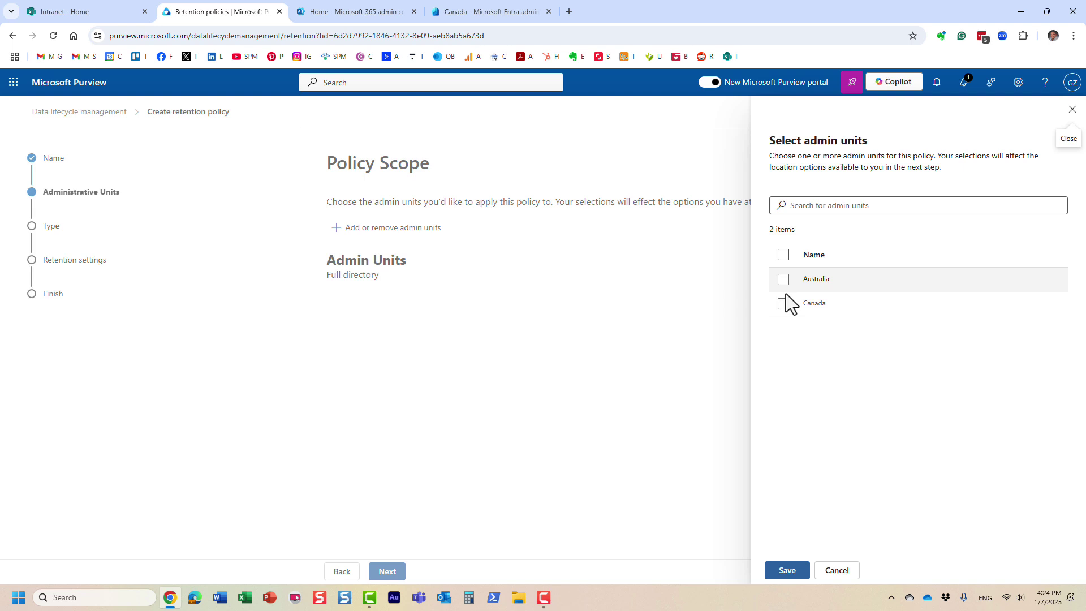
pyautogui.click(784, 305)
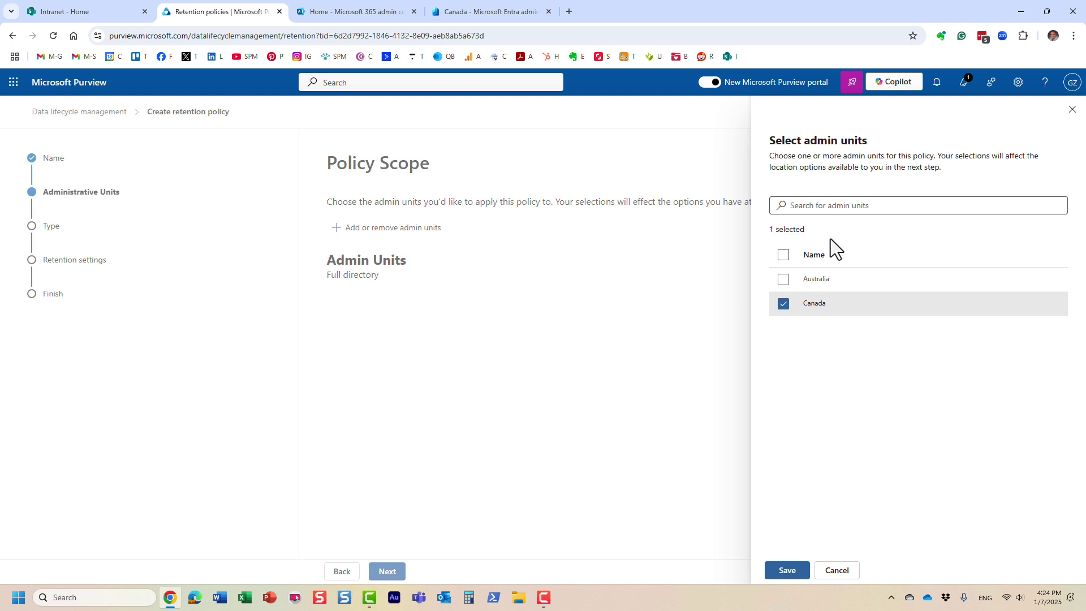
pyautogui.click(788, 573)
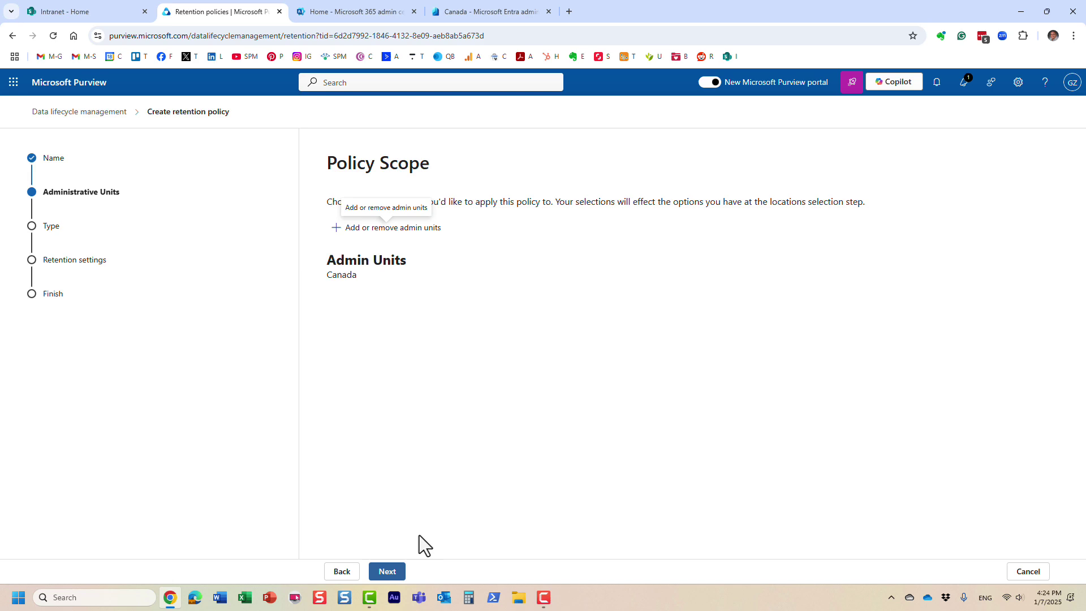
pyautogui.click(394, 573)
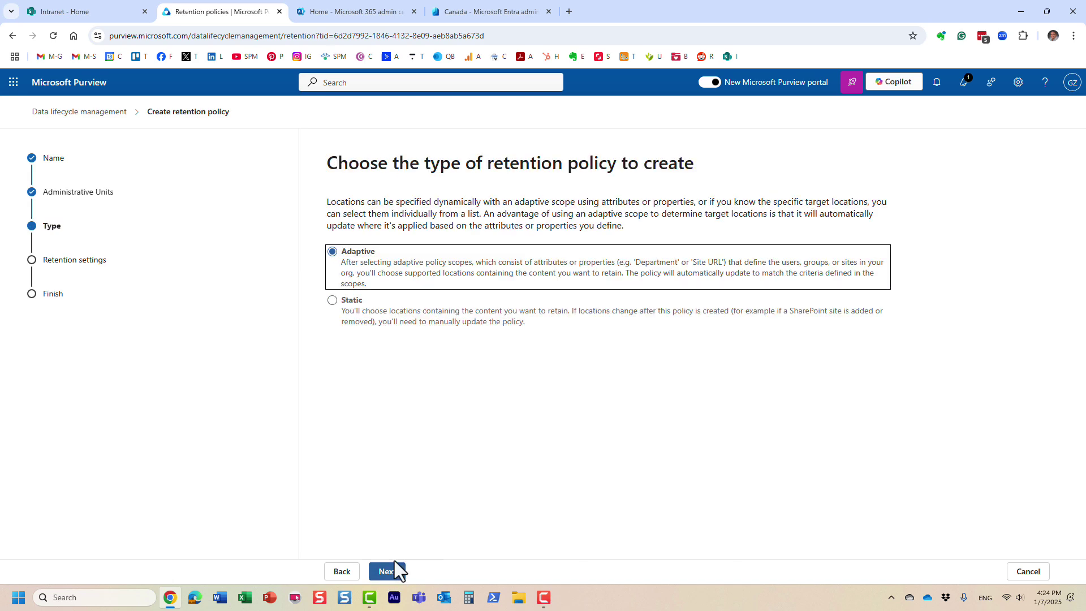
pyautogui.click(332, 300)
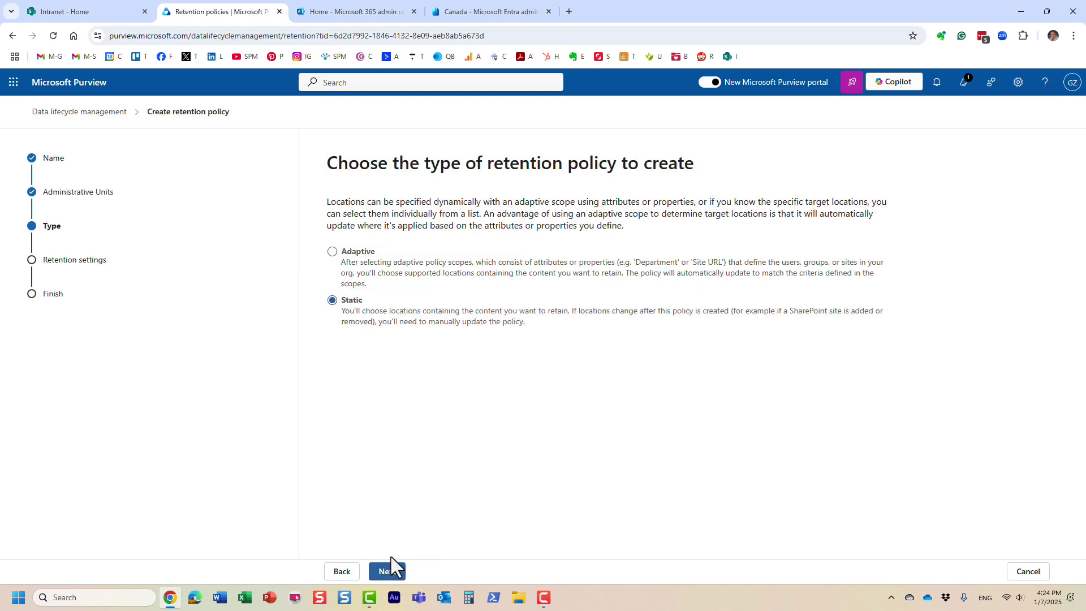
pyautogui.click(388, 571)
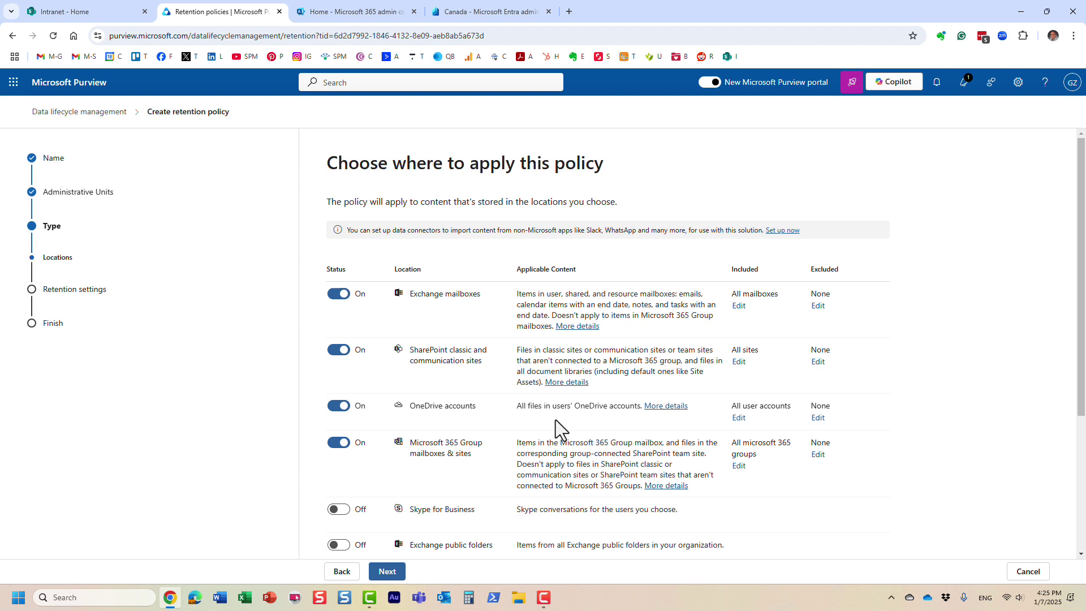
# Exclude the Finance group from Microsoft 365 Group mailboxes & sites, after comparing with Canada's groups in Entra.
pyautogui.click(819, 456)
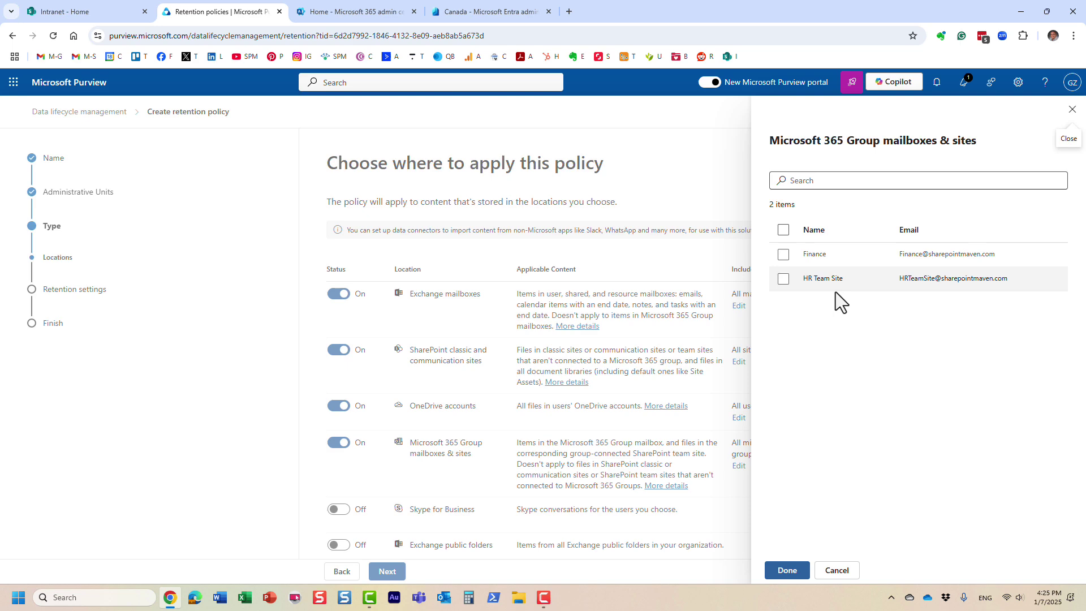
pyautogui.click(477, 12)
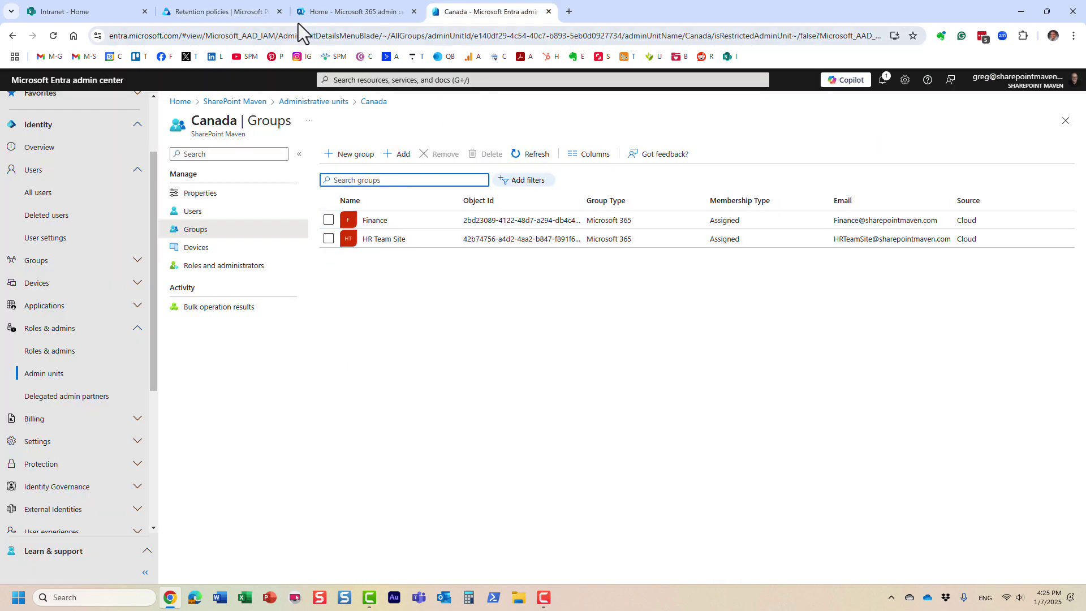
pyautogui.click(246, 11)
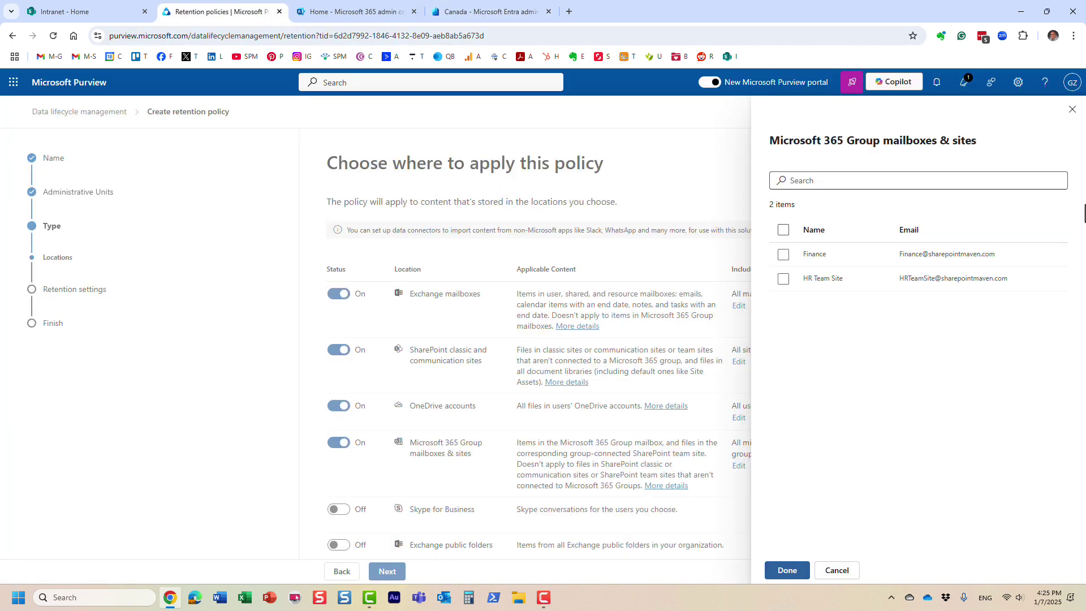
pyautogui.click(783, 254)
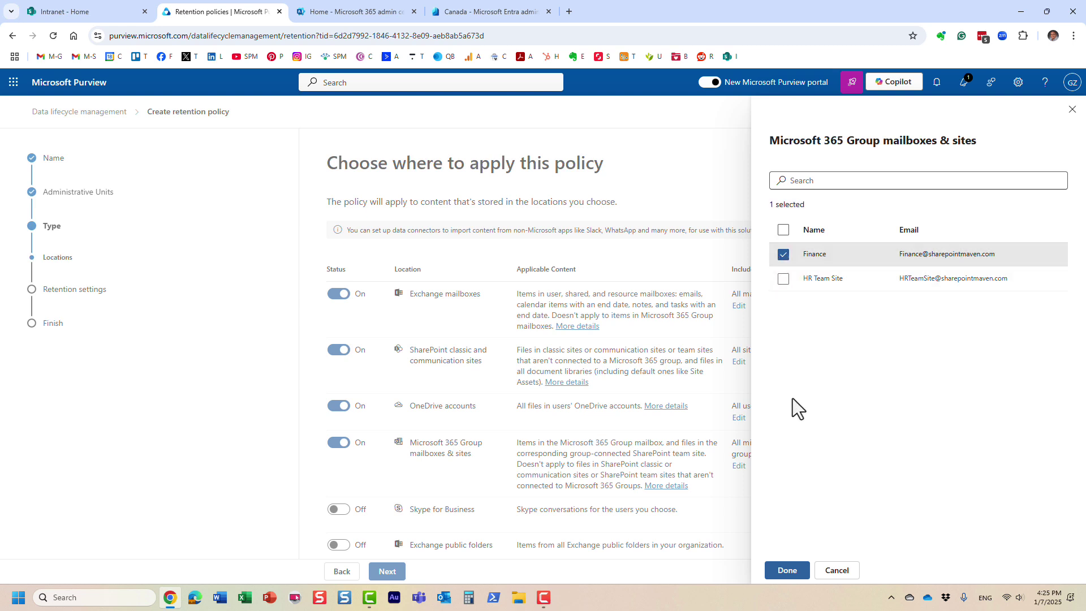
pyautogui.click(788, 571)
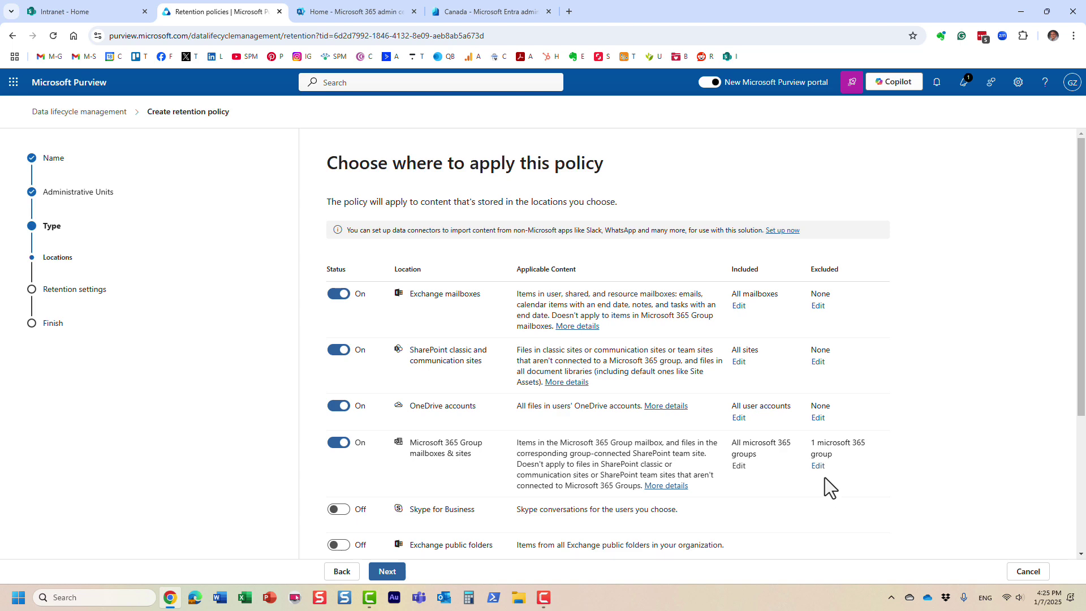
pyautogui.click(487, 11)
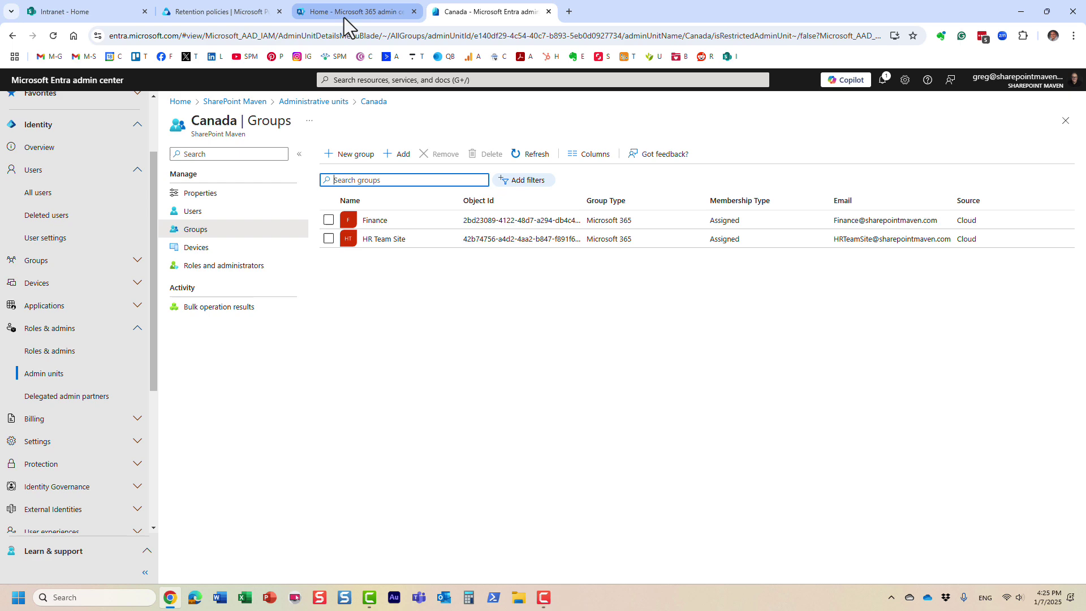
pyautogui.click(218, 12)
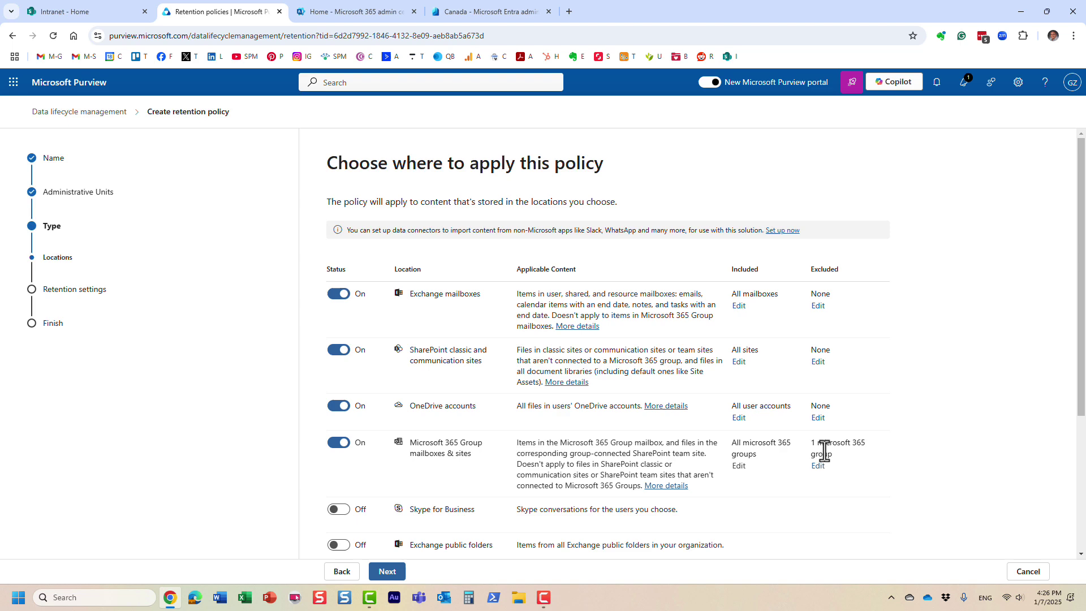
pyautogui.click(394, 570)
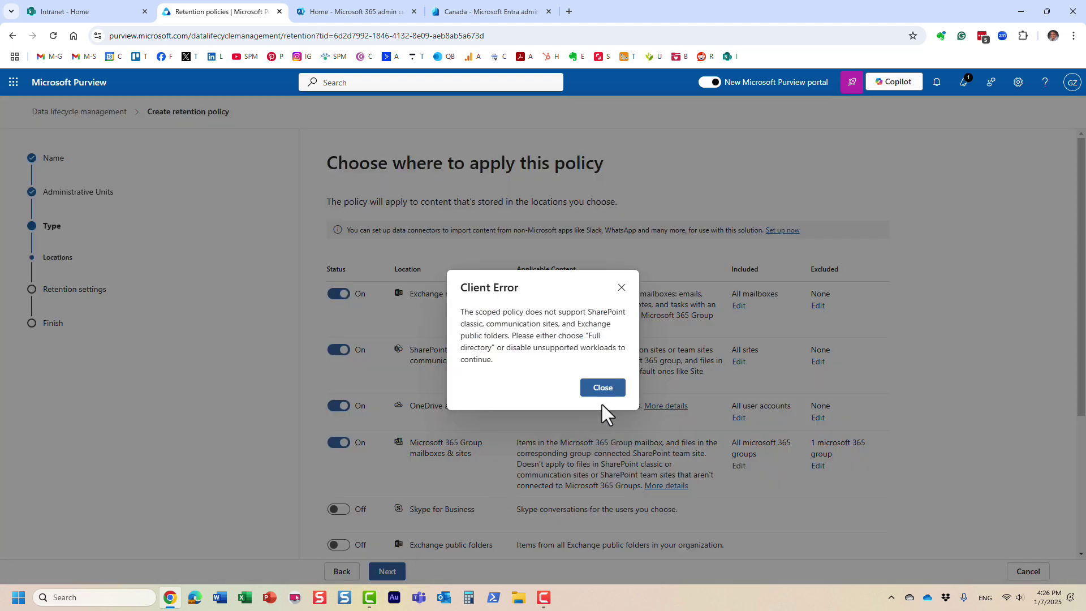
pyautogui.click(622, 288)
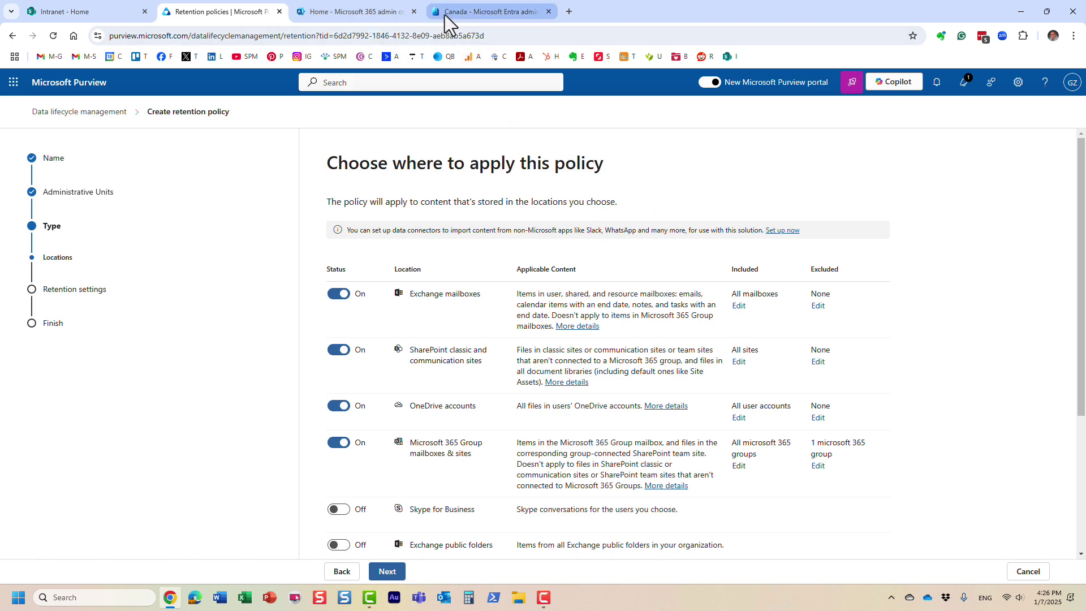
pyautogui.click(447, 22)
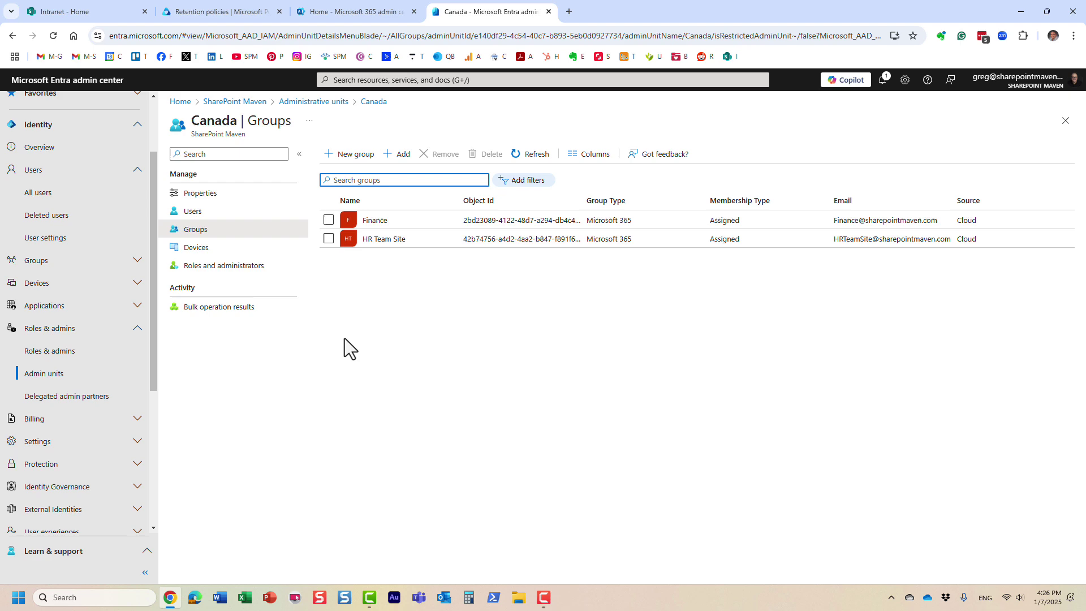
pyautogui.click(235, 12)
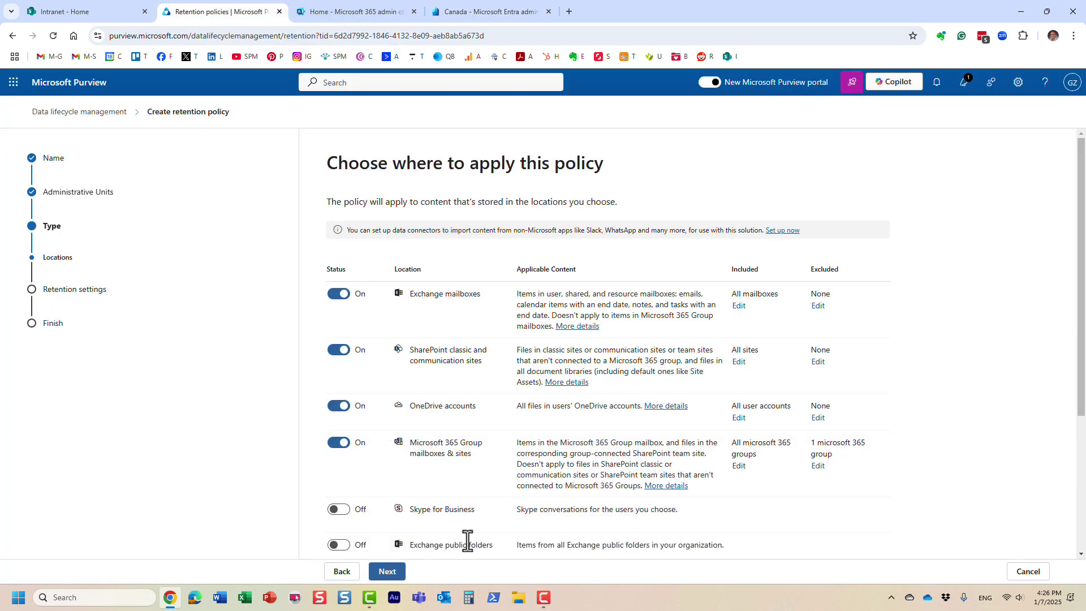
# Cancel the new retention policy wizard and confirm abandoning it.
pyautogui.click(1028, 572)
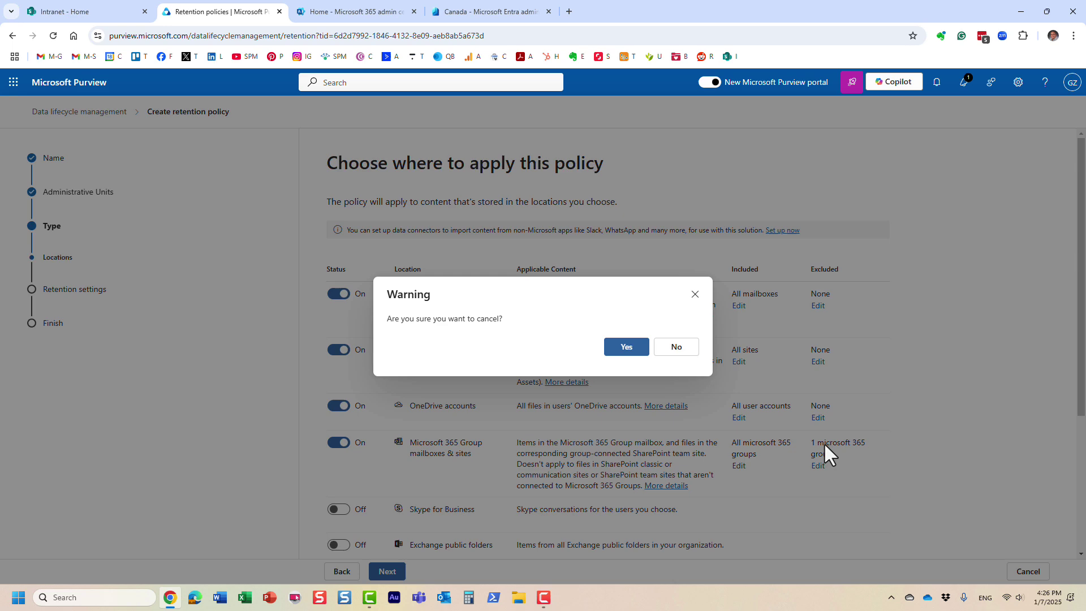
pyautogui.click(622, 351)
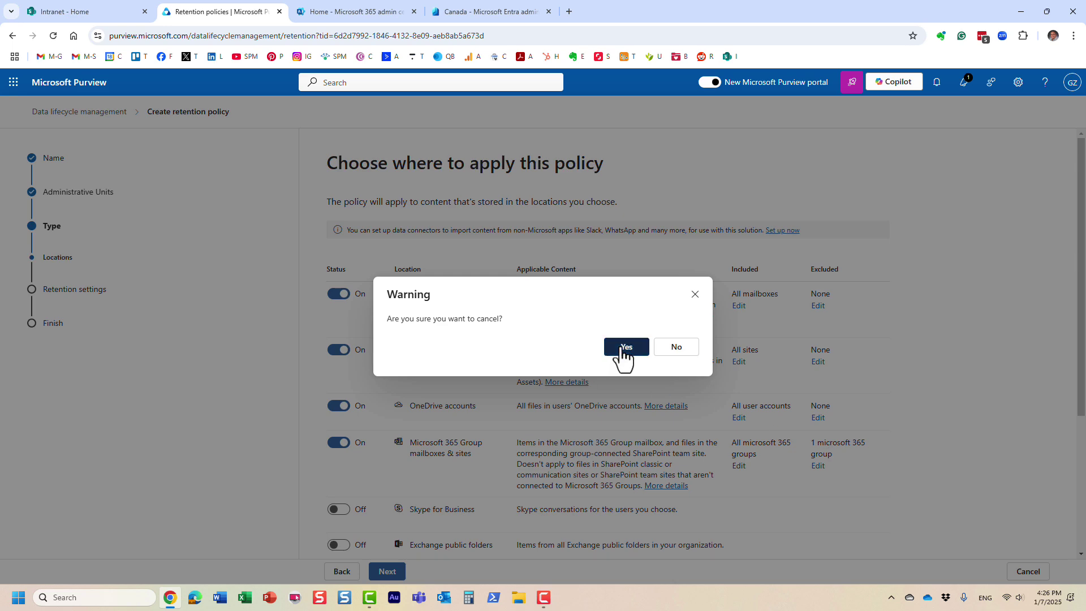